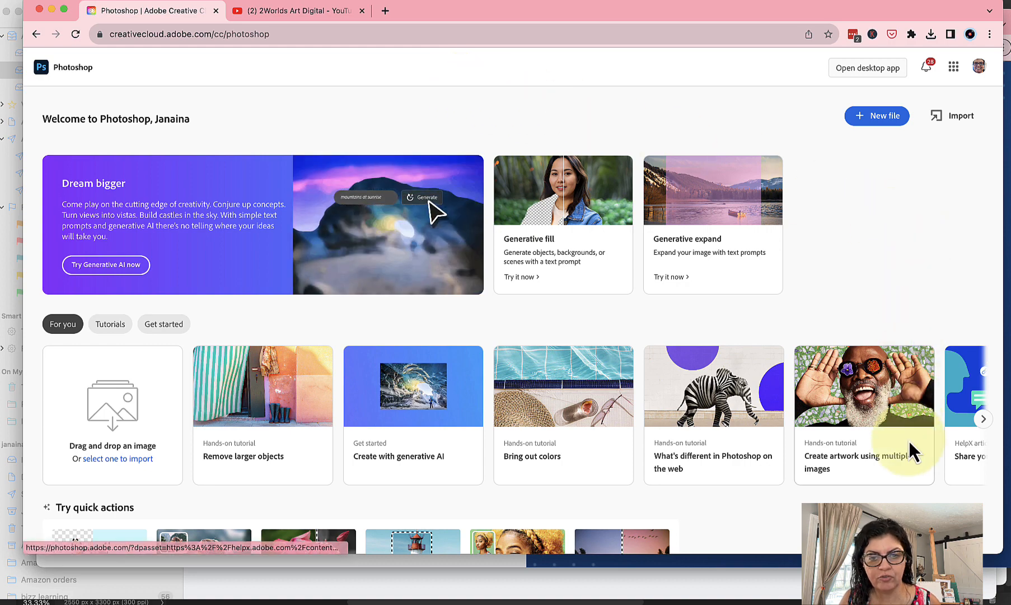
- Start the Remove background quick action and upload the image titania_16_by_faestock_d56tg0i
{"action": "scroll", "coordinate": [901, 441], "scroll_direction": "down", "scroll_amount": 2}
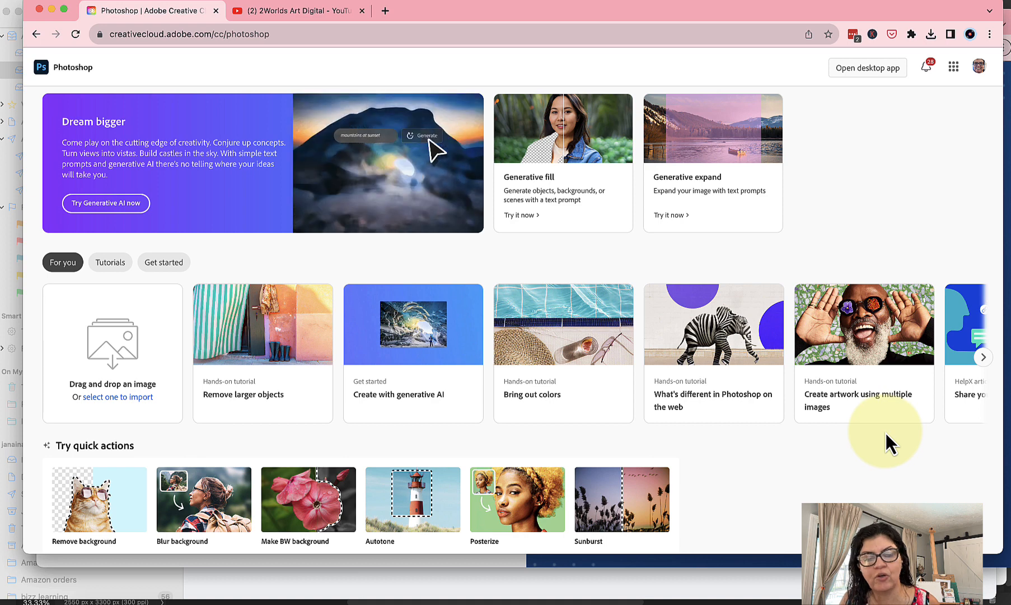
{"action": "left_click", "coordinate": [110, 497]}
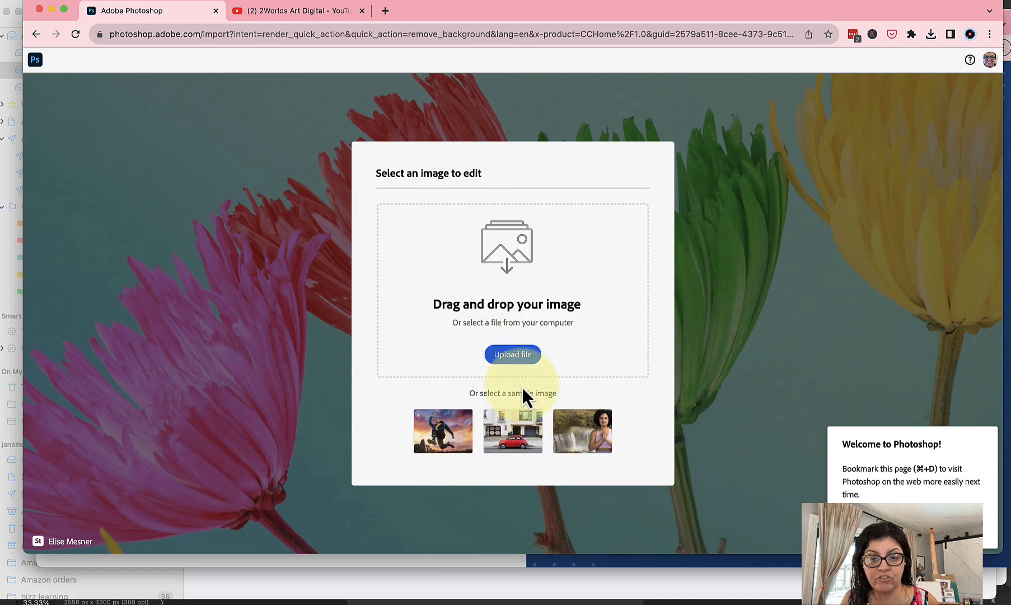
{"action": "left_click", "coordinate": [526, 359]}
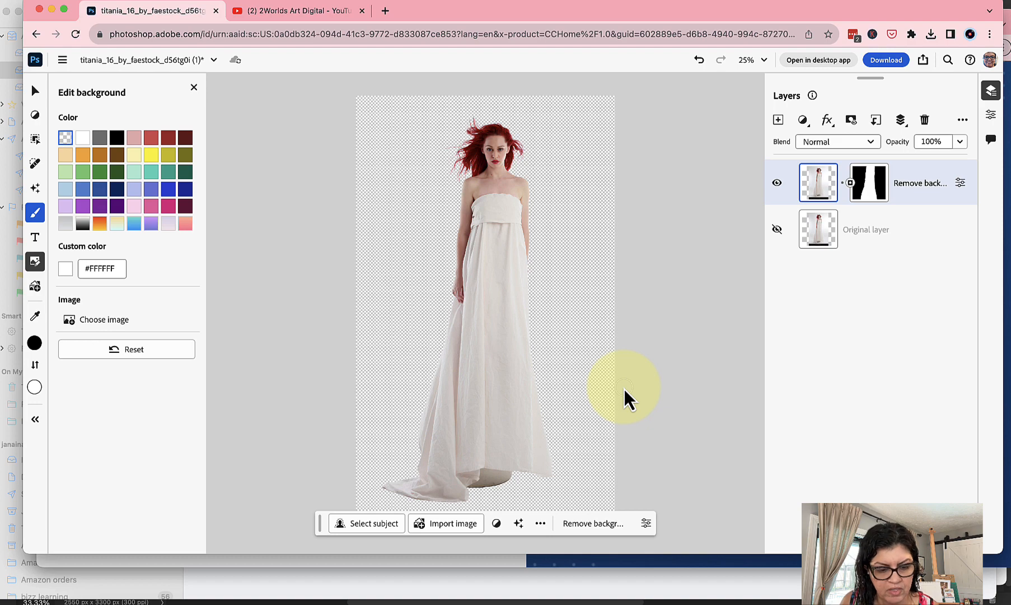
- Examine the cutout edges around the woman's hair, shoulders and dress at close range
{"action": "key", "text": "super+equal"}
{"action": "key", "text": "super+equal"}
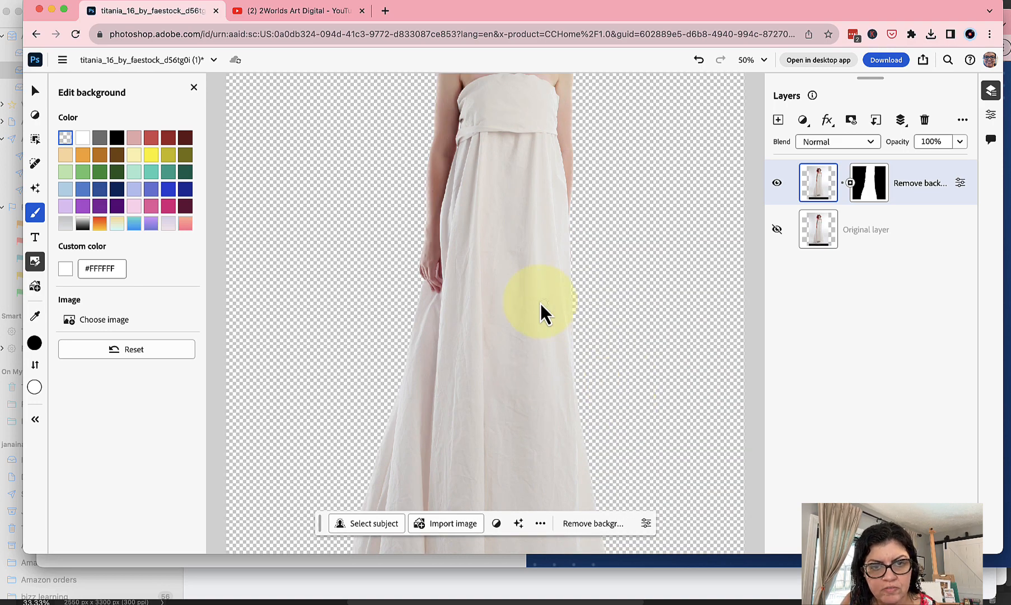
{"action": "scroll", "coordinate": [541, 308], "scroll_direction": "up", "scroll_amount": 8}
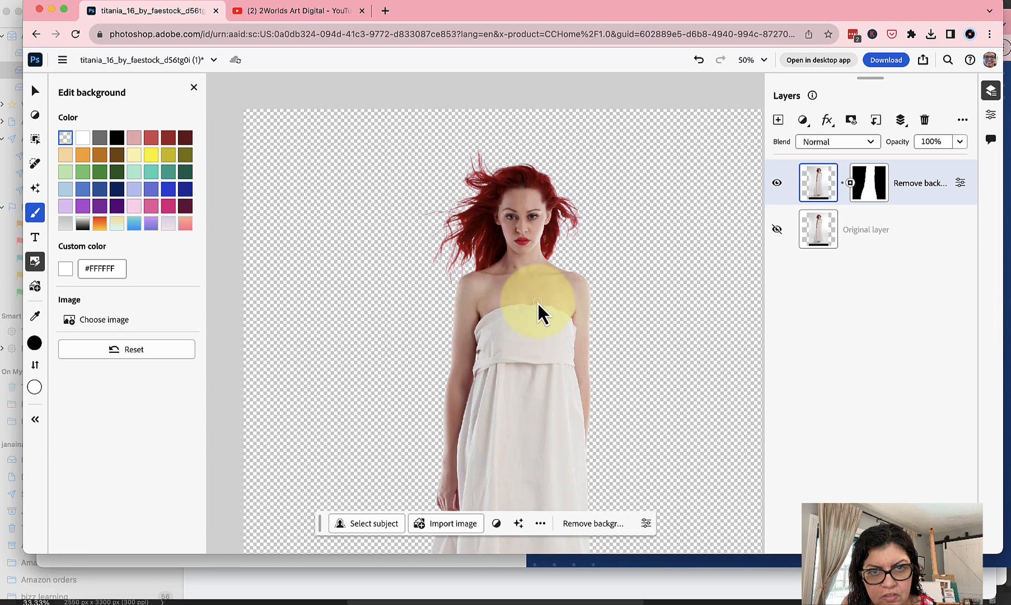
{"action": "scroll", "coordinate": [538, 305], "scroll_direction": "left", "scroll_amount": 1}
{"action": "scroll", "coordinate": [537, 304], "scroll_direction": "up", "scroll_amount": 5}
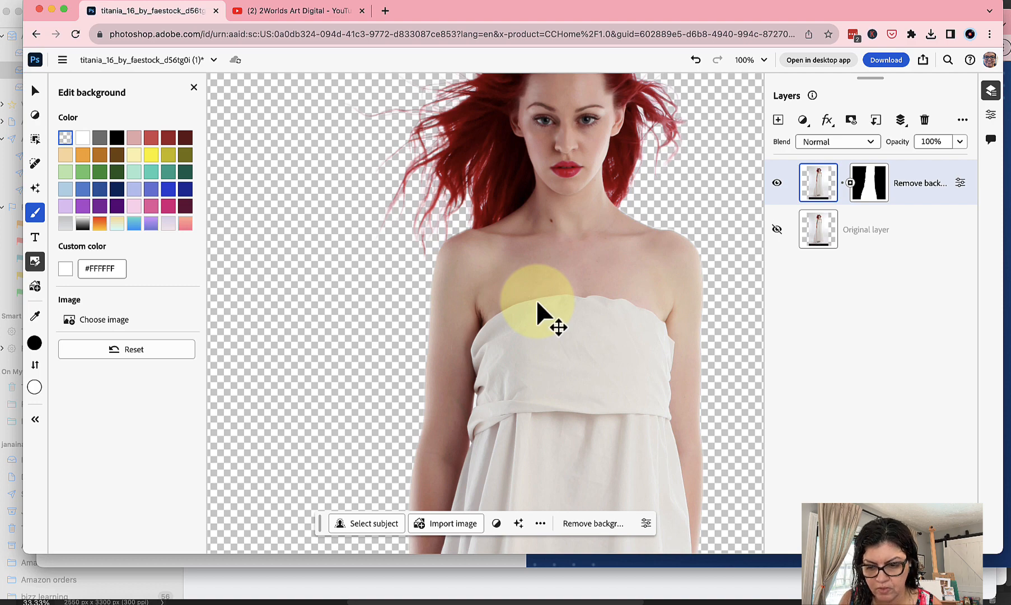
{"action": "scroll", "coordinate": [537, 304], "scroll_direction": "down", "scroll_amount": 6}
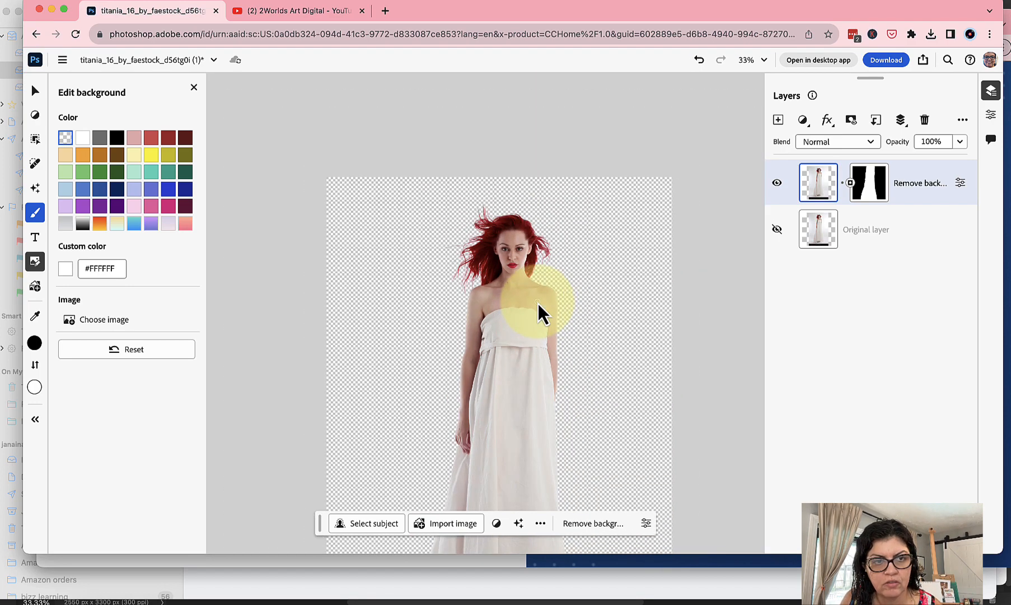
{"action": "scroll", "coordinate": [579, 313], "scroll_direction": "down", "scroll_amount": 5}
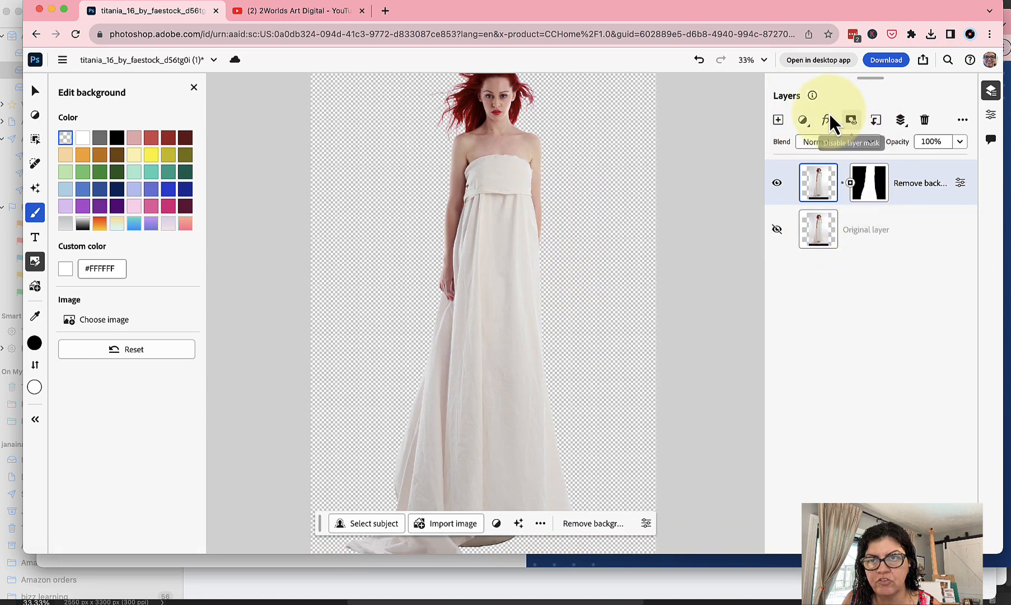
- Add a new empty layer above the cutout and review the available adjustment layers, quick actions and Adjust options
{"action": "left_click", "coordinate": [779, 122]}
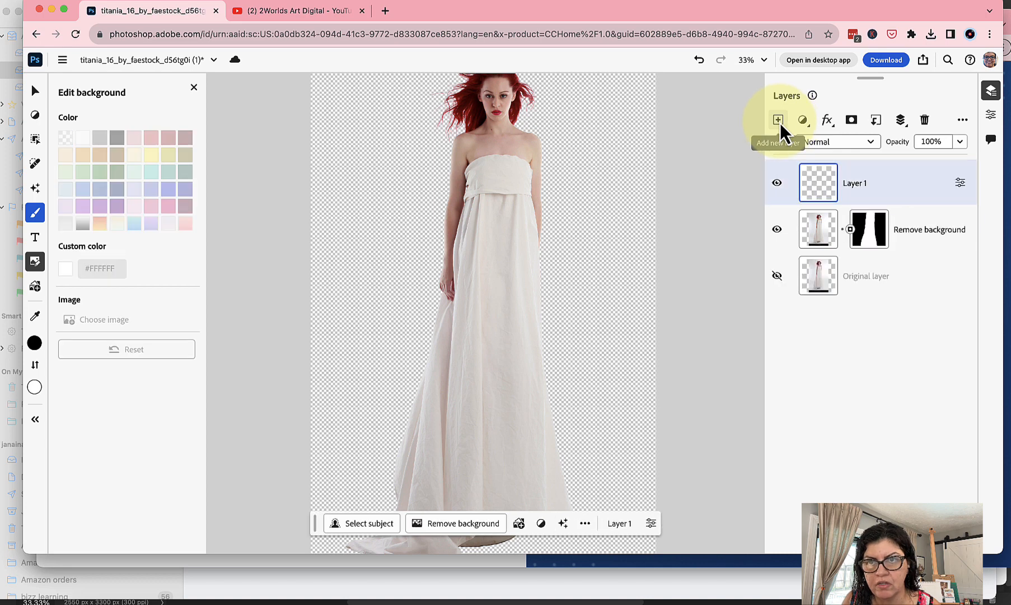
{"action": "left_click", "coordinate": [806, 125]}
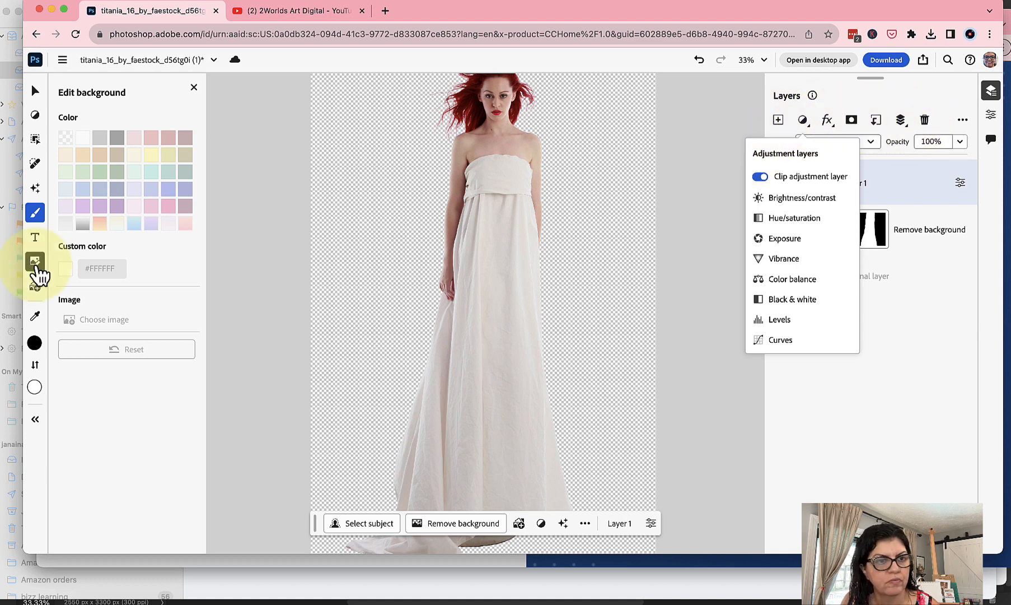
{"action": "mouse_move", "coordinate": [35, 219]}
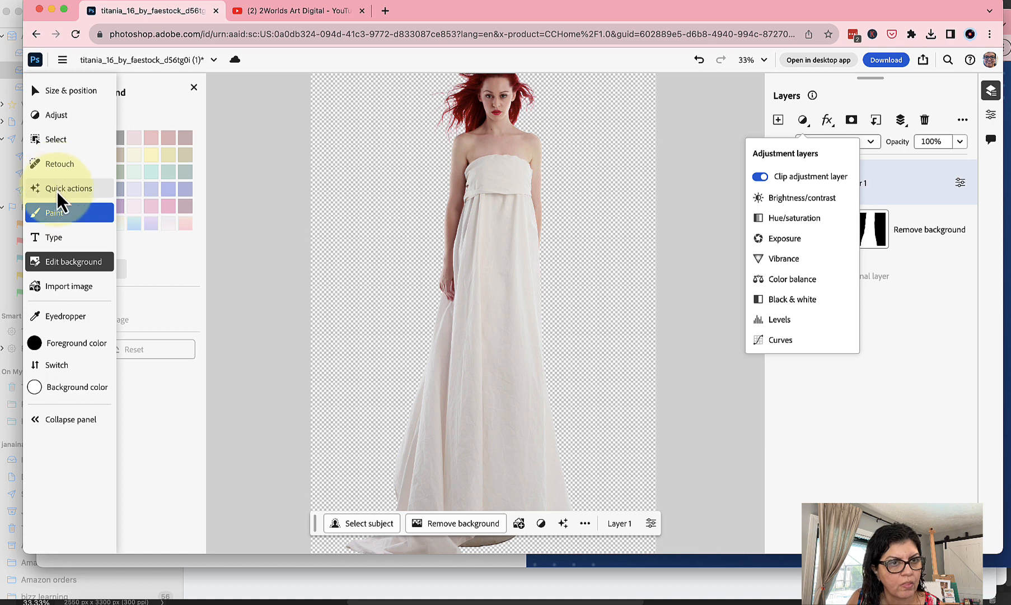
{"action": "left_click", "coordinate": [58, 192]}
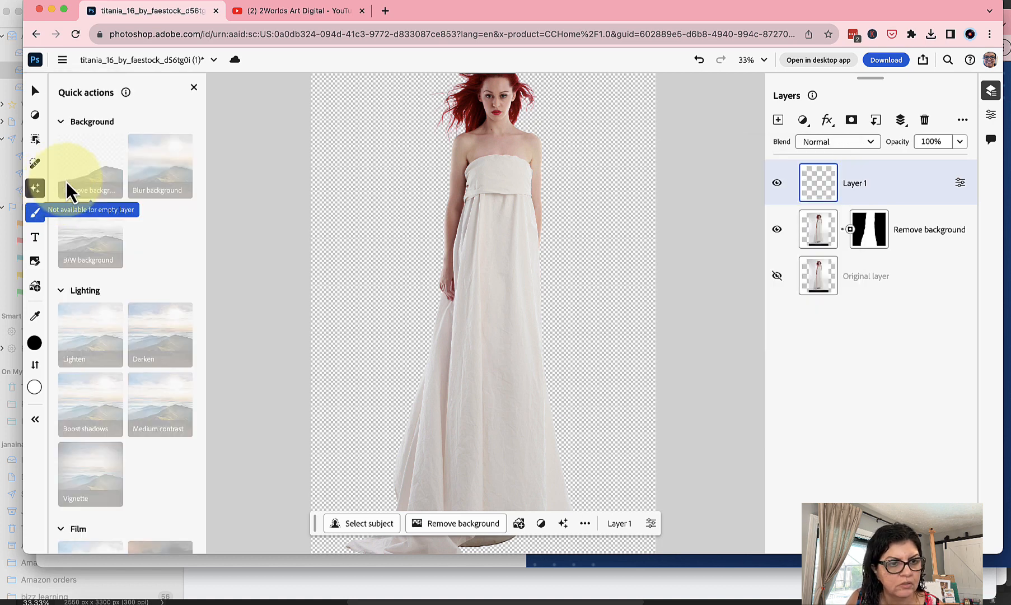
{"action": "mouse_move", "coordinate": [37, 146]}
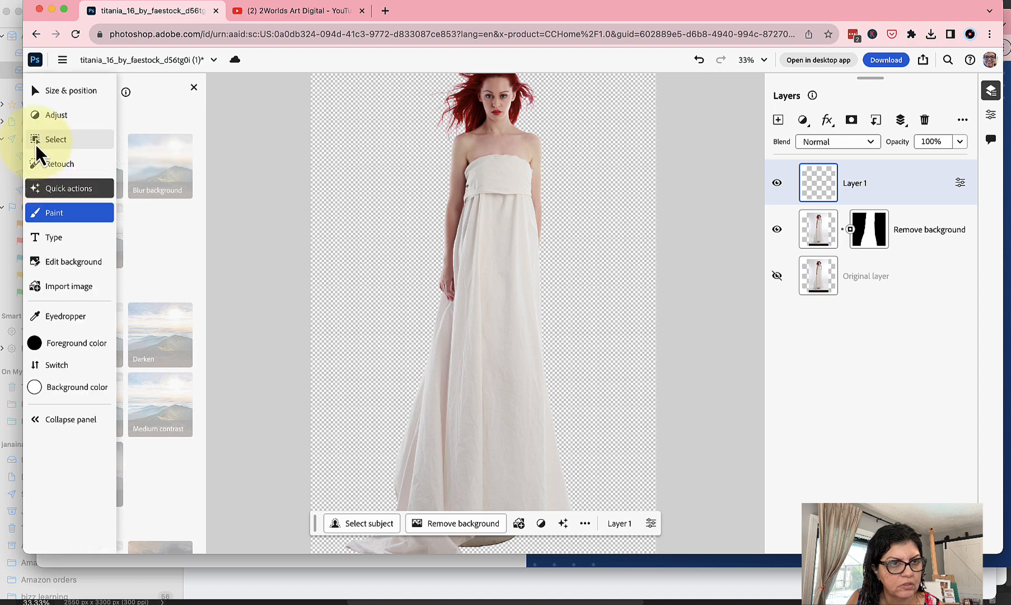
{"action": "left_click", "coordinate": [52, 118]}
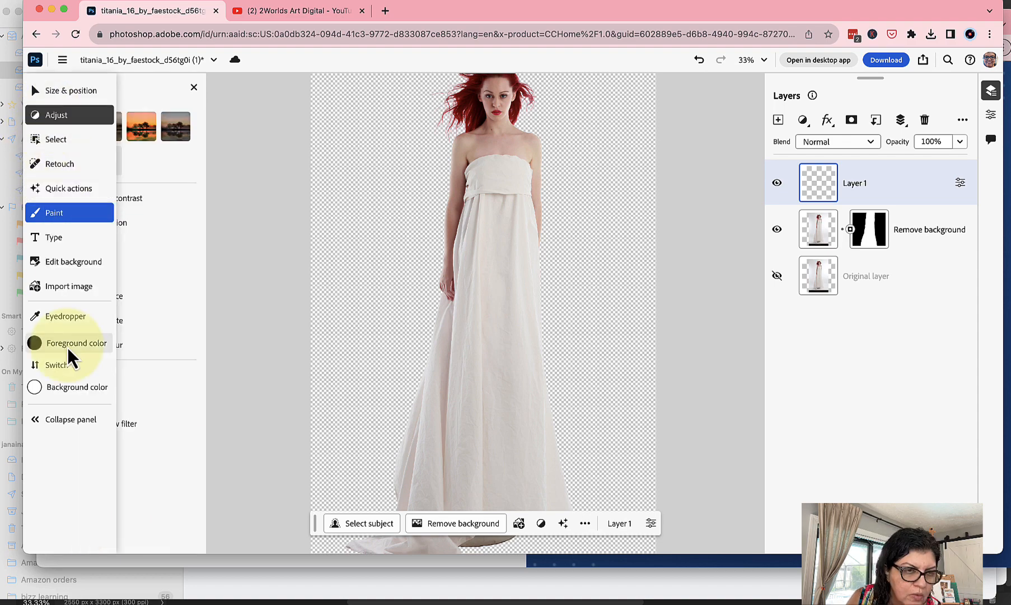
- Edit the background of the Remove background layer, trying solid green and settling on light purple, and dismiss the bookmark tip
{"action": "left_click", "coordinate": [68, 267]}
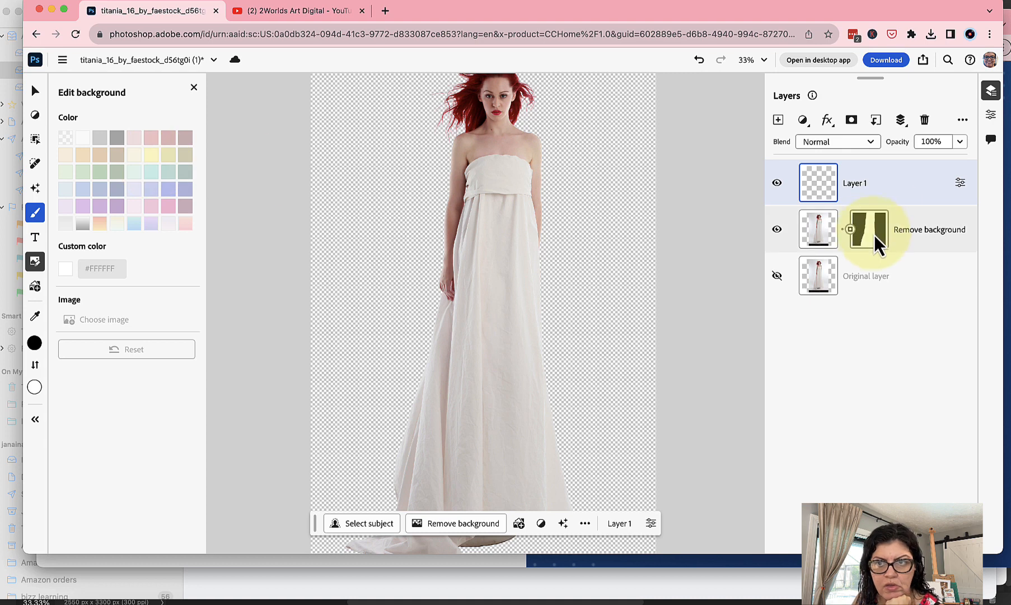
{"action": "left_click", "coordinate": [820, 236]}
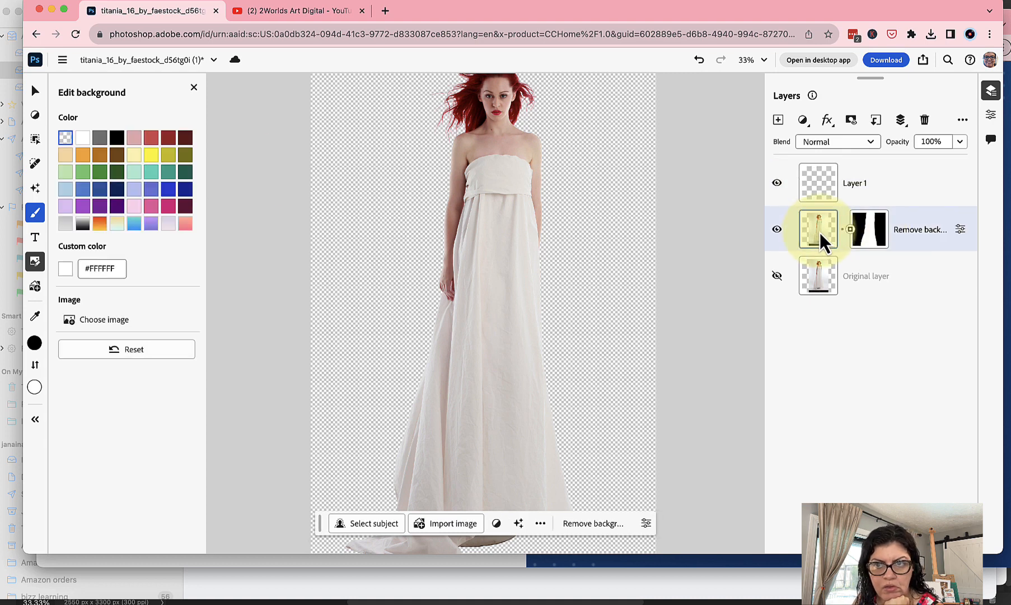
{"action": "left_click", "coordinate": [104, 175]}
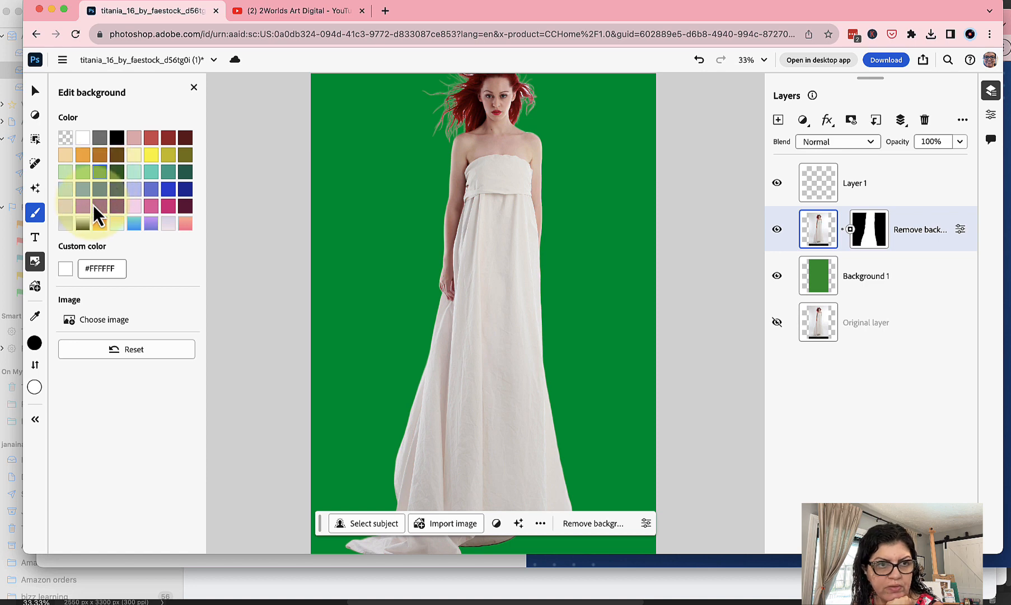
{"action": "left_click", "coordinate": [67, 209]}
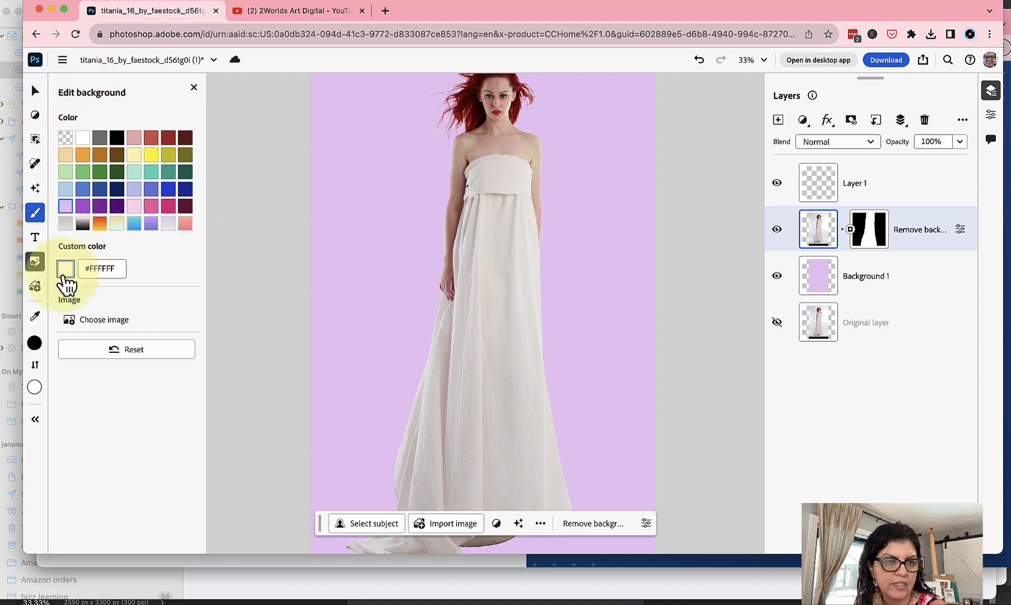
{"action": "mouse_move", "coordinate": [45, 263]}
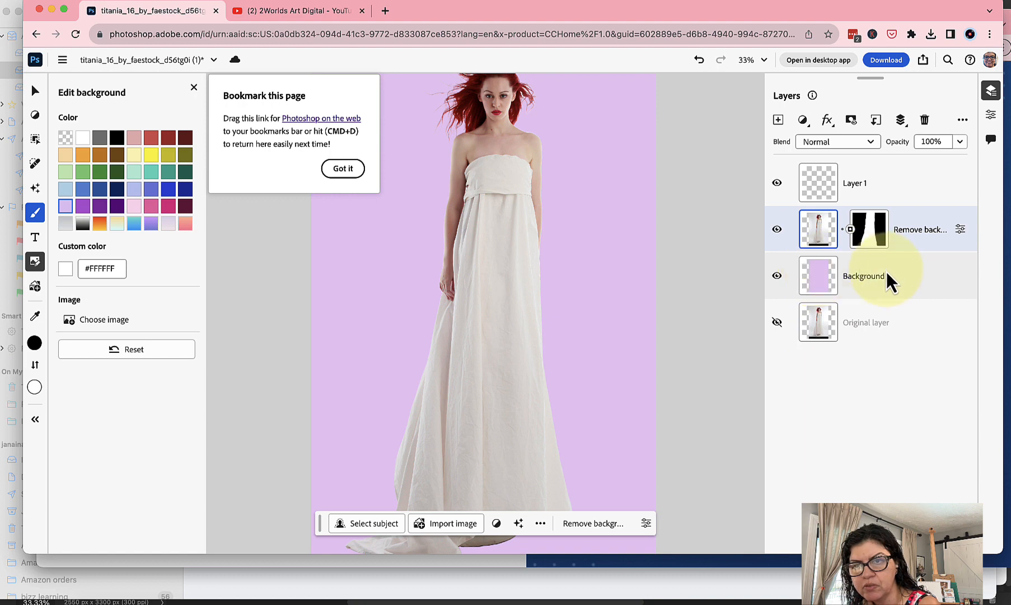
{"action": "left_click", "coordinate": [342, 167]}
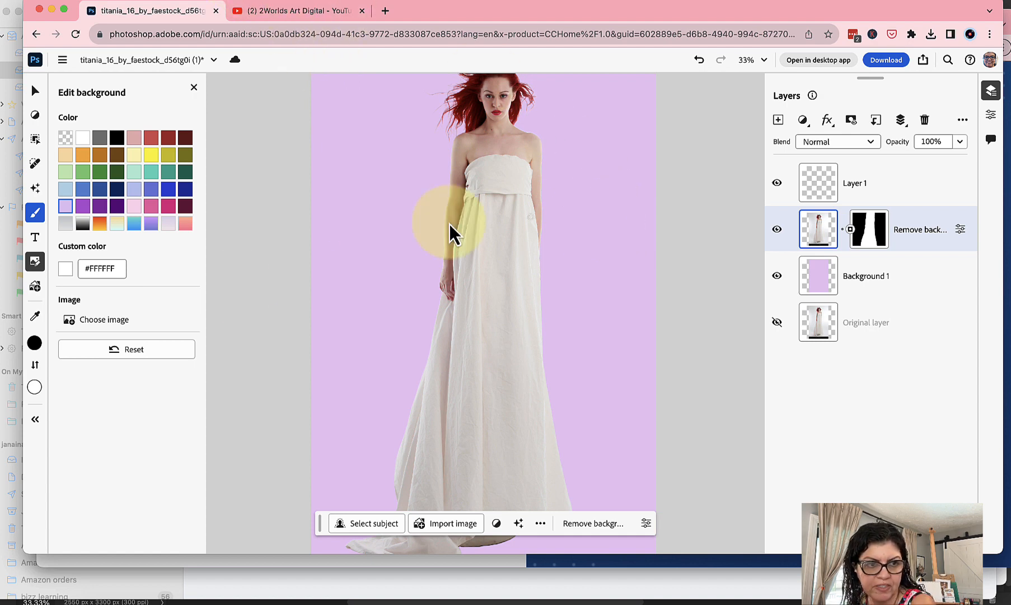
{"action": "mouse_move", "coordinate": [37, 431]}
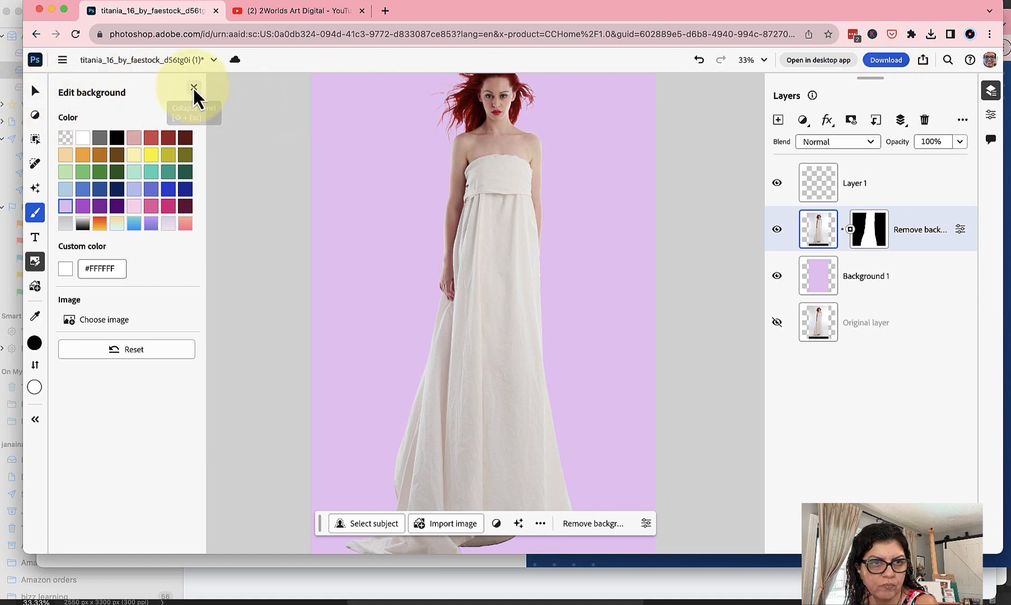
{"action": "left_click", "coordinate": [34, 190]}
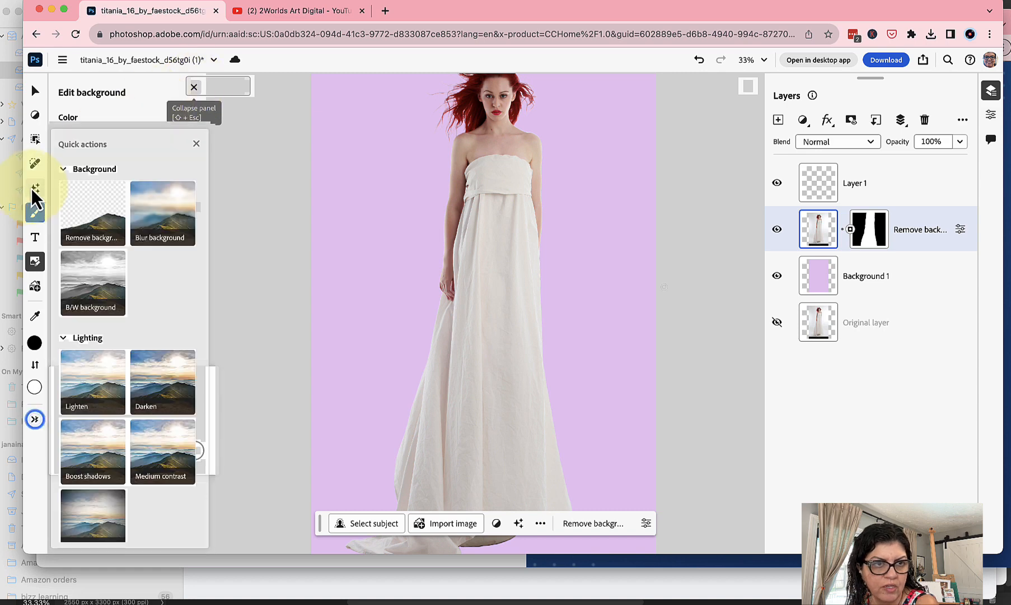
{"action": "left_click", "coordinate": [35, 211]}
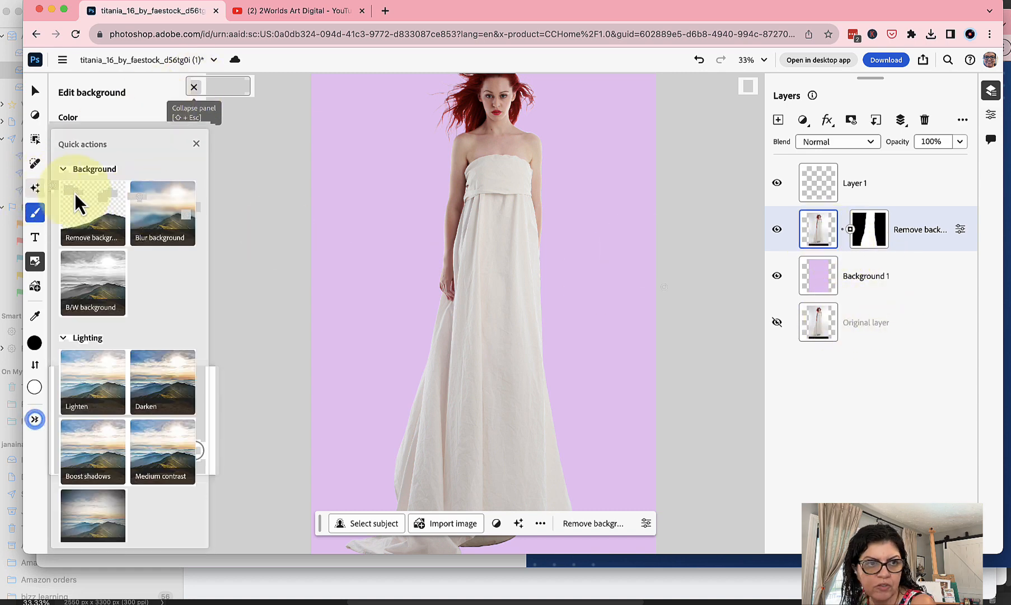
{"action": "mouse_move", "coordinate": [38, 167]}
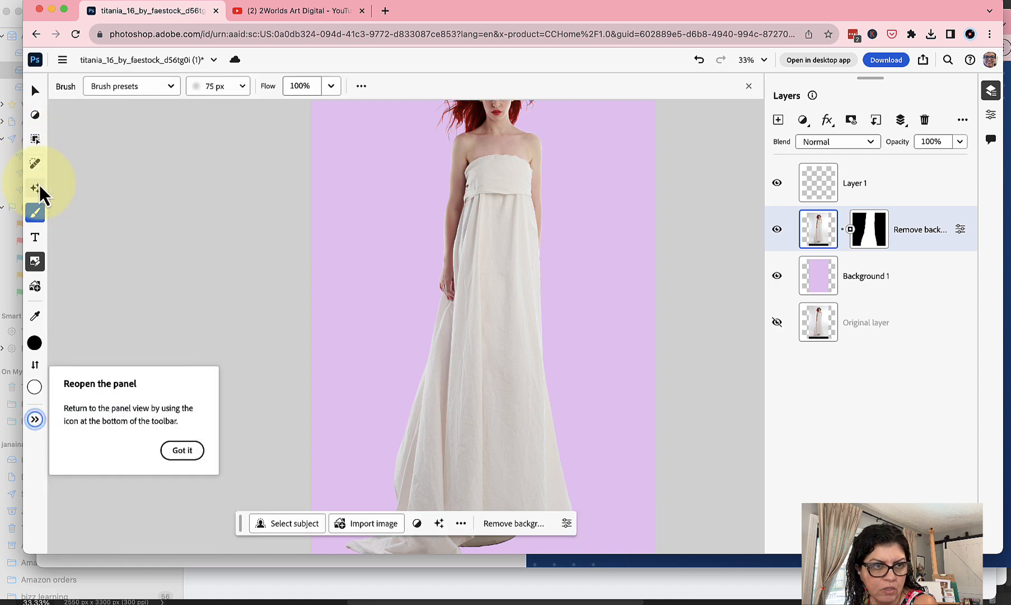
{"action": "mouse_move", "coordinate": [38, 190]}
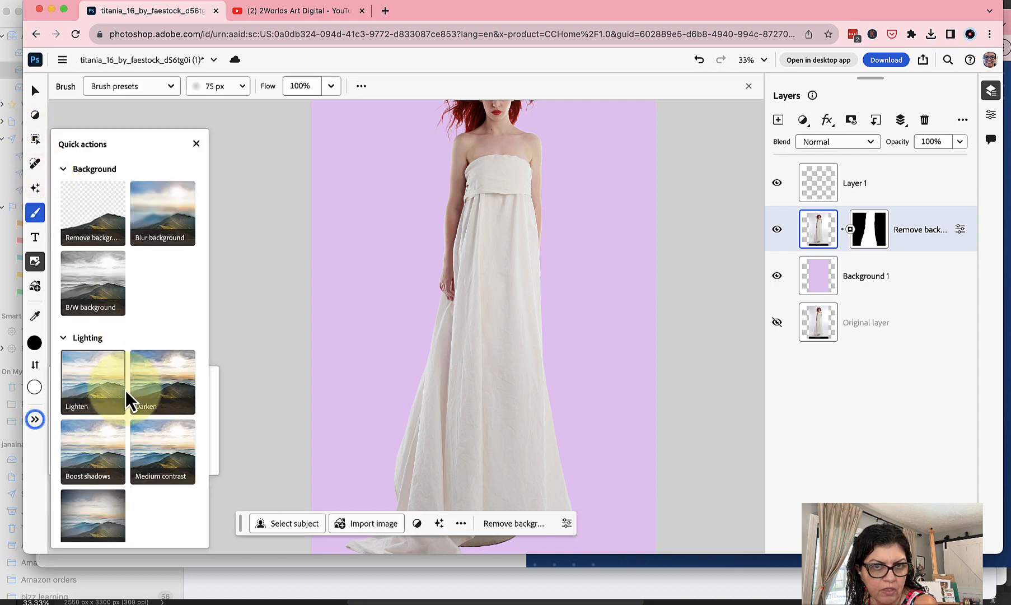
{"action": "scroll", "coordinate": [459, 280], "scroll_direction": "up", "scroll_amount": 3}
{"action": "scroll", "coordinate": [459, 280], "scroll_direction": "down", "scroll_amount": 2}
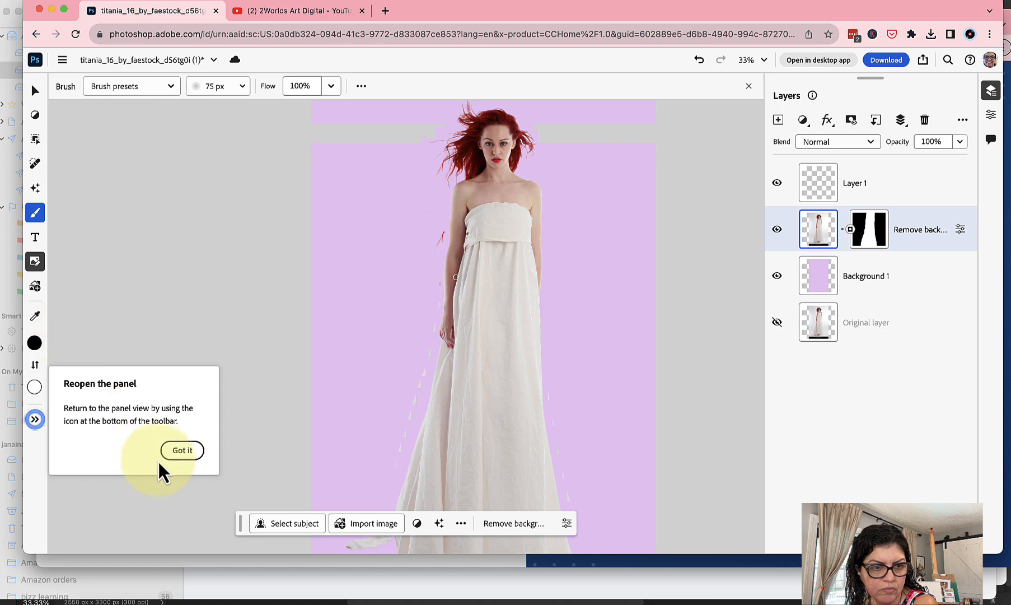
{"action": "left_click", "coordinate": [35, 420]}
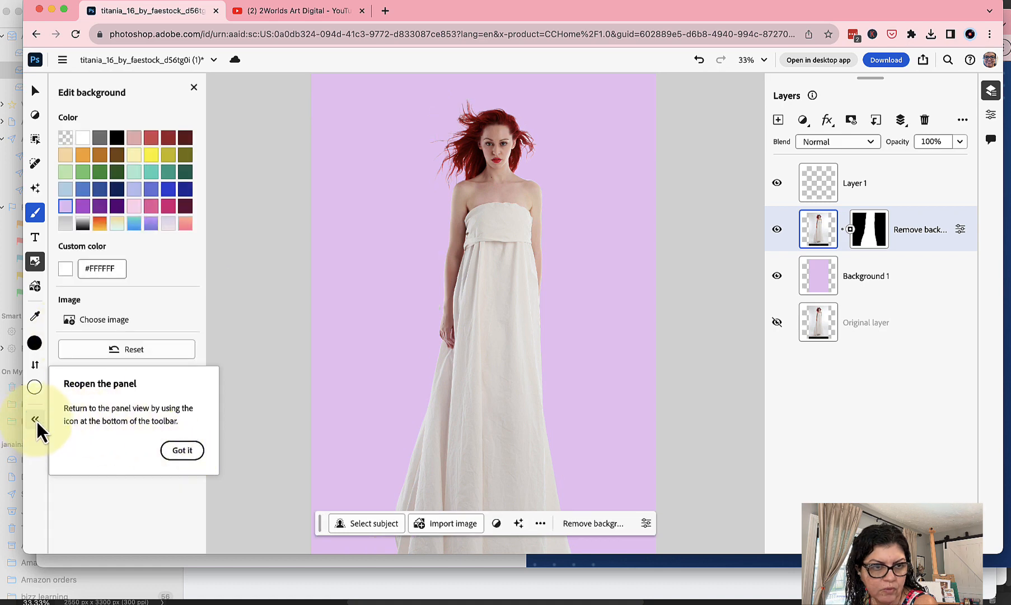
- Collapse the Edit background panel and apply the Lighten quick action to the cutout woman
{"action": "left_click", "coordinate": [193, 86]}
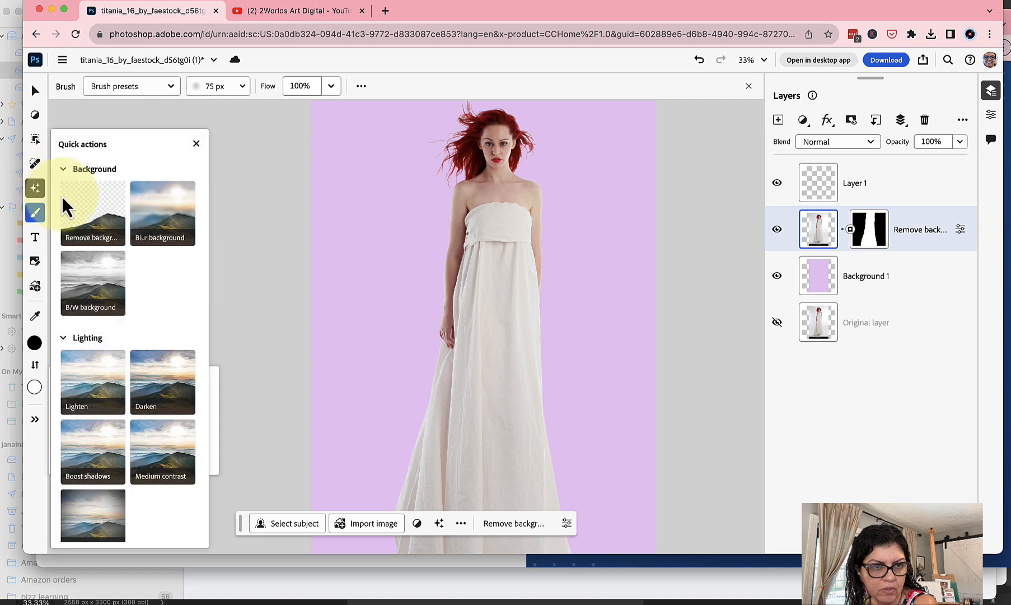
{"action": "scroll", "coordinate": [146, 342], "scroll_direction": "down", "scroll_amount": 2}
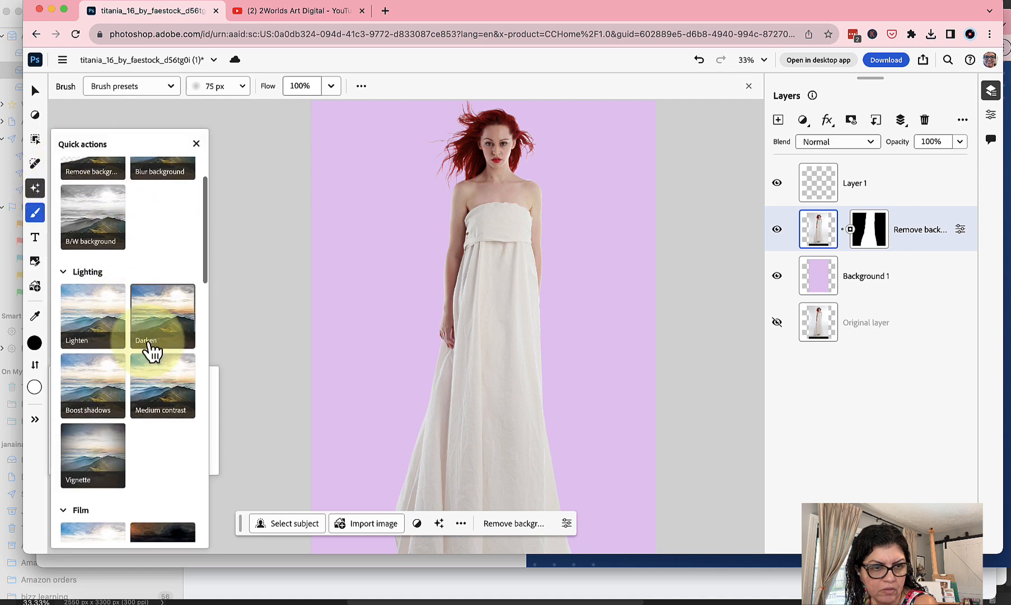
{"action": "left_click", "coordinate": [99, 336]}
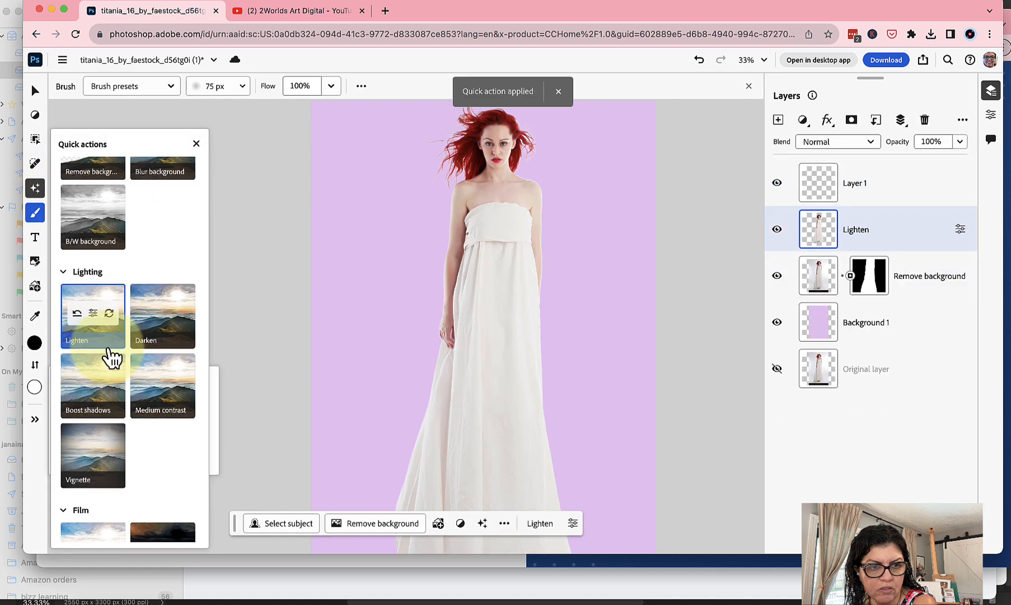
- Apply the Vignette quick action from the Lighting group to the image and check the result
{"action": "scroll", "coordinate": [127, 360], "scroll_direction": "down", "scroll_amount": 3}
{"action": "left_click", "coordinate": [111, 372]}
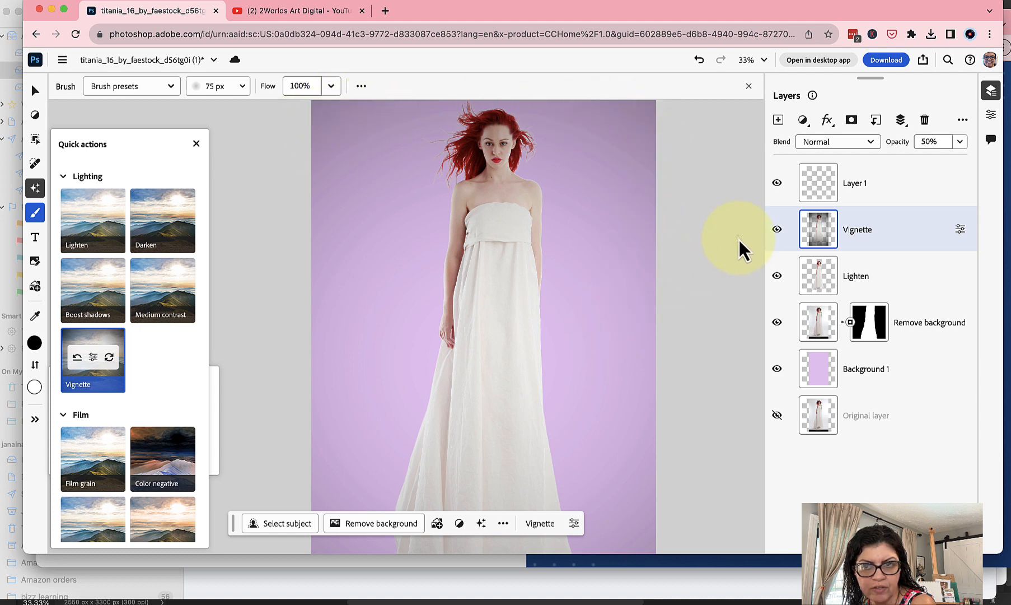
{"action": "scroll", "coordinate": [738, 234], "scroll_direction": "down", "scroll_amount": 5}
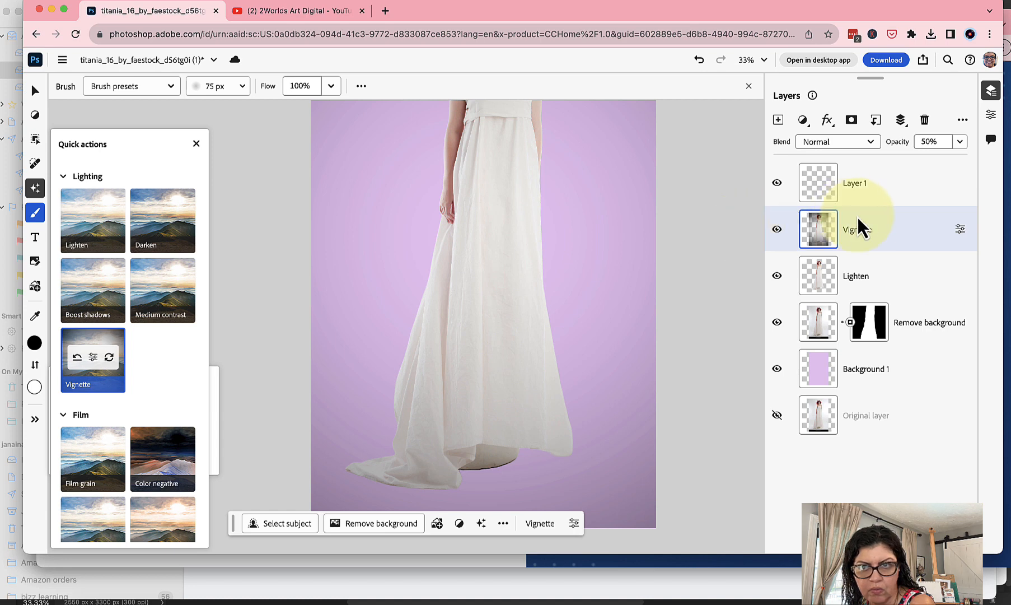
- View the property categories available for the Vignette layer and close them again
{"action": "left_click", "coordinate": [867, 232]}
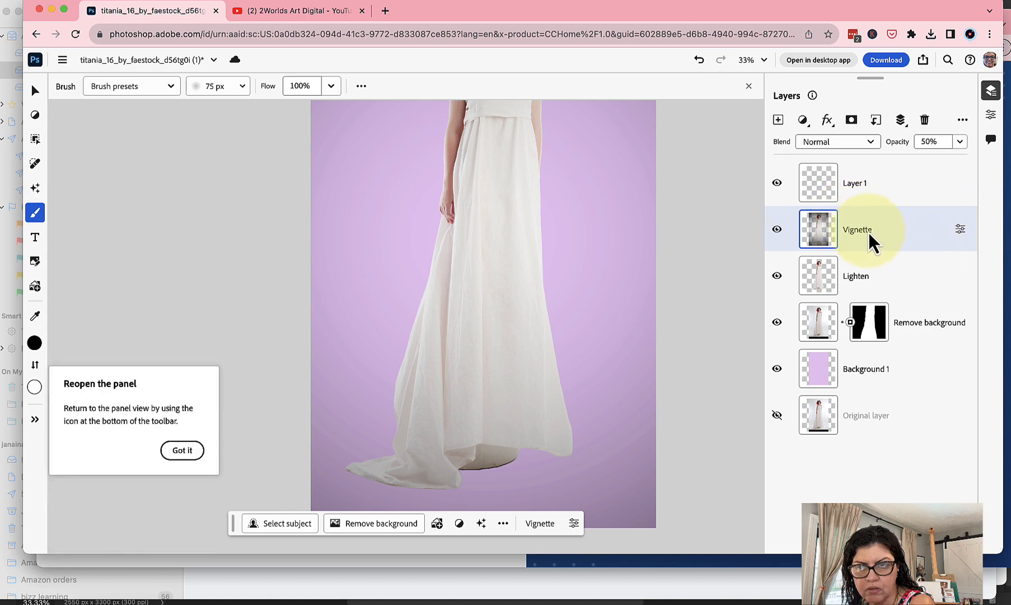
{"action": "left_click", "coordinate": [959, 229]}
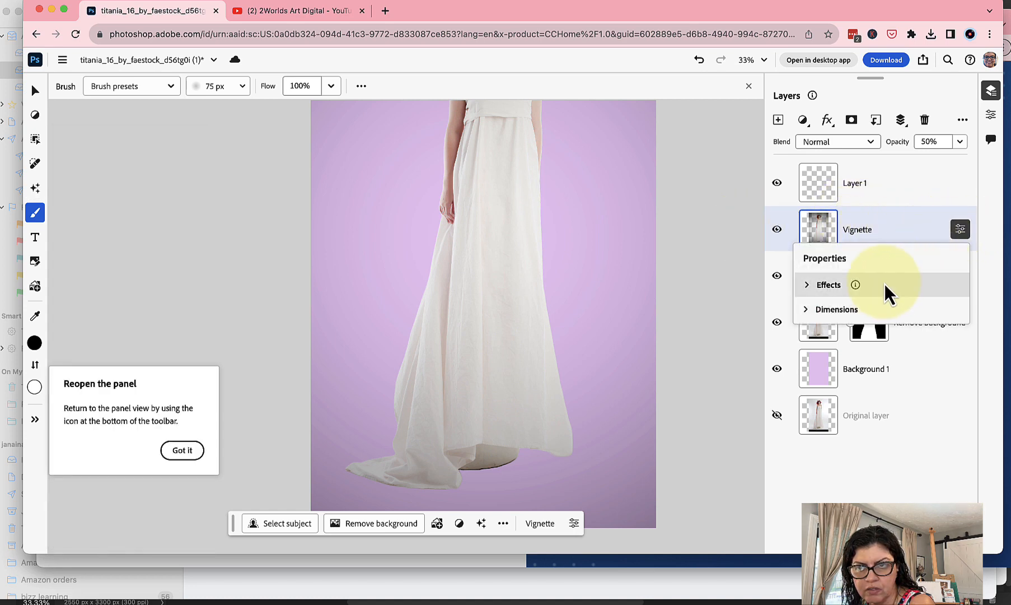
{"action": "left_click", "coordinate": [873, 232]}
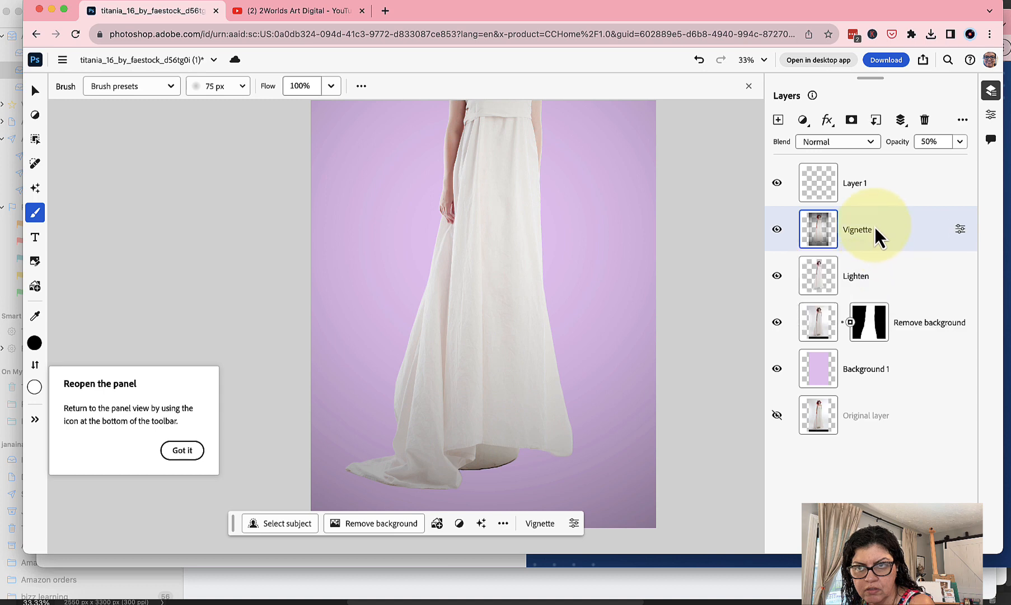
- Delete the Vignette layer and apply the Vignette quick action to the Background 1 layer instead
{"action": "left_click", "coordinate": [924, 120]}
{"action": "left_click", "coordinate": [848, 326]}
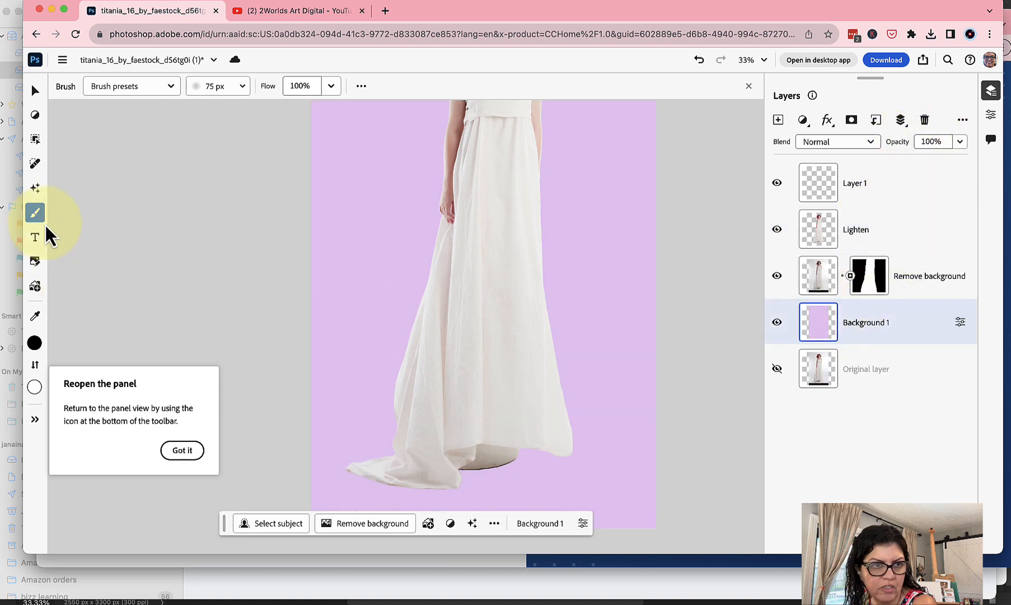
{"action": "left_click", "coordinate": [38, 187]}
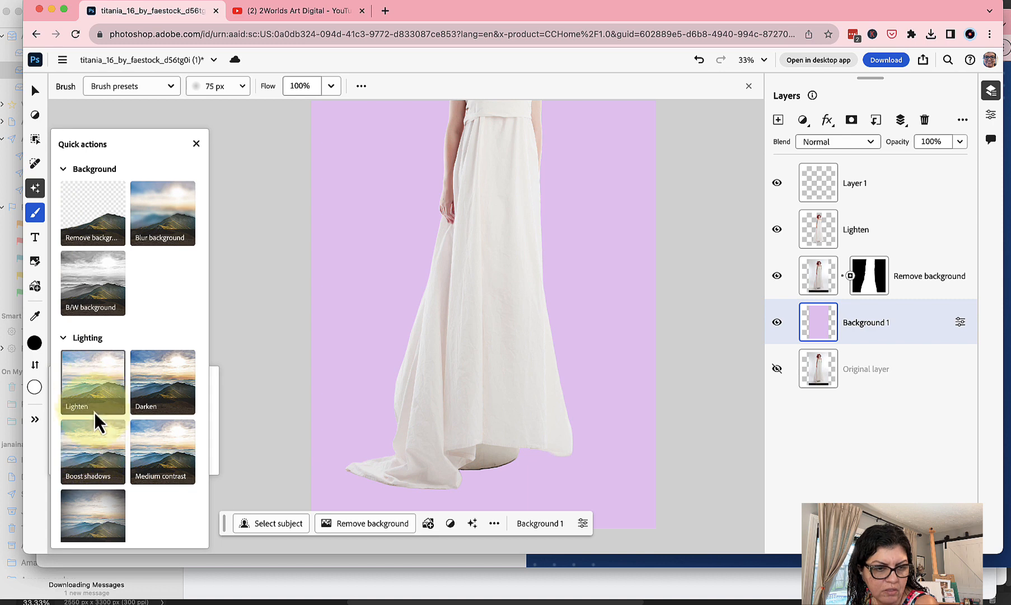
{"action": "scroll", "coordinate": [105, 431], "scroll_direction": "down", "scroll_amount": 3}
{"action": "left_click", "coordinate": [105, 441]}
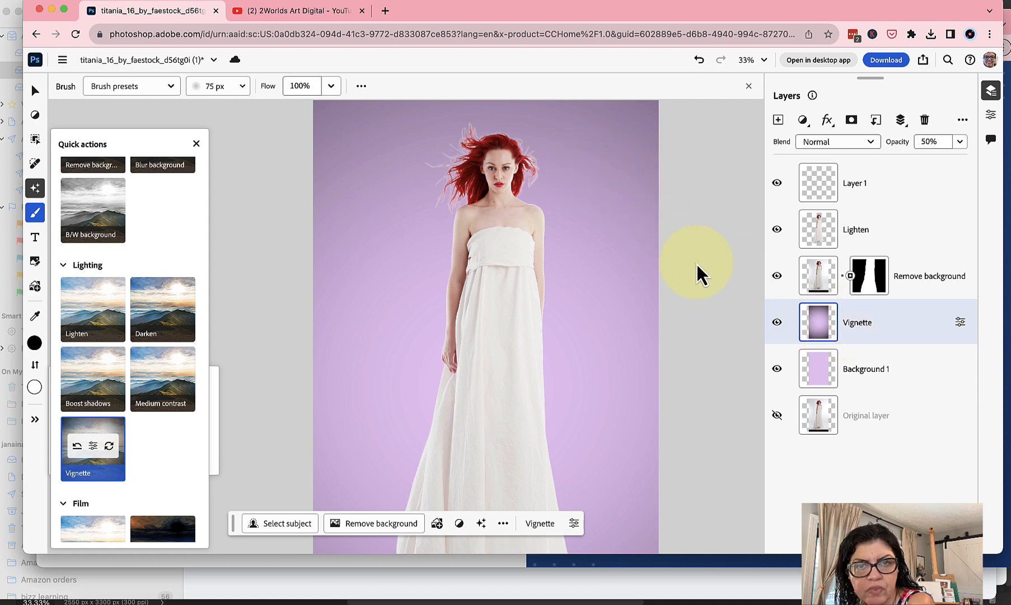
- Select the Remove background layer's mask and examine the cutout edges around the woman's hair up close
{"action": "left_click", "coordinate": [820, 274]}
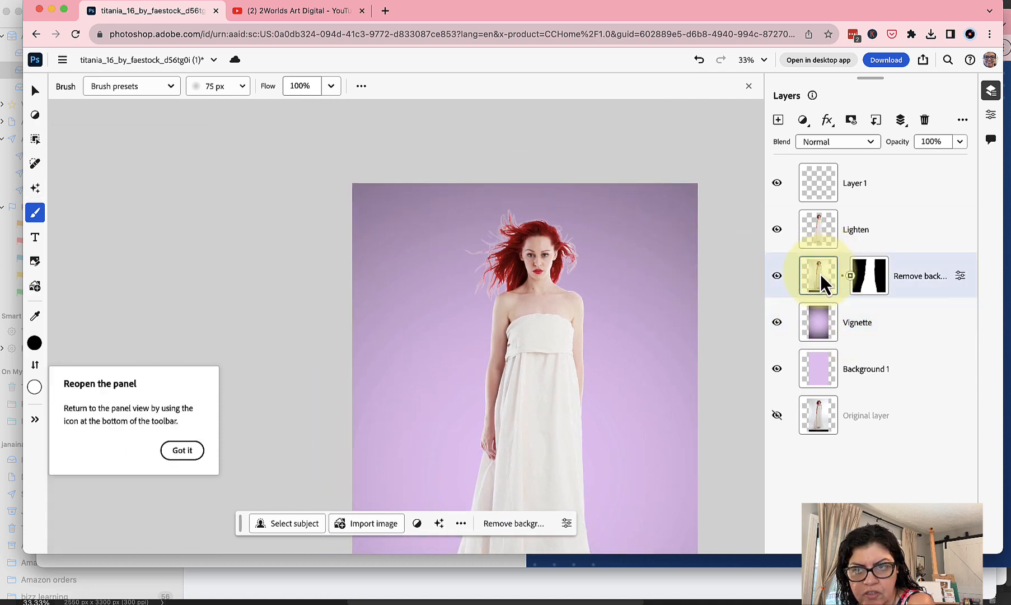
{"action": "left_click", "coordinate": [866, 271]}
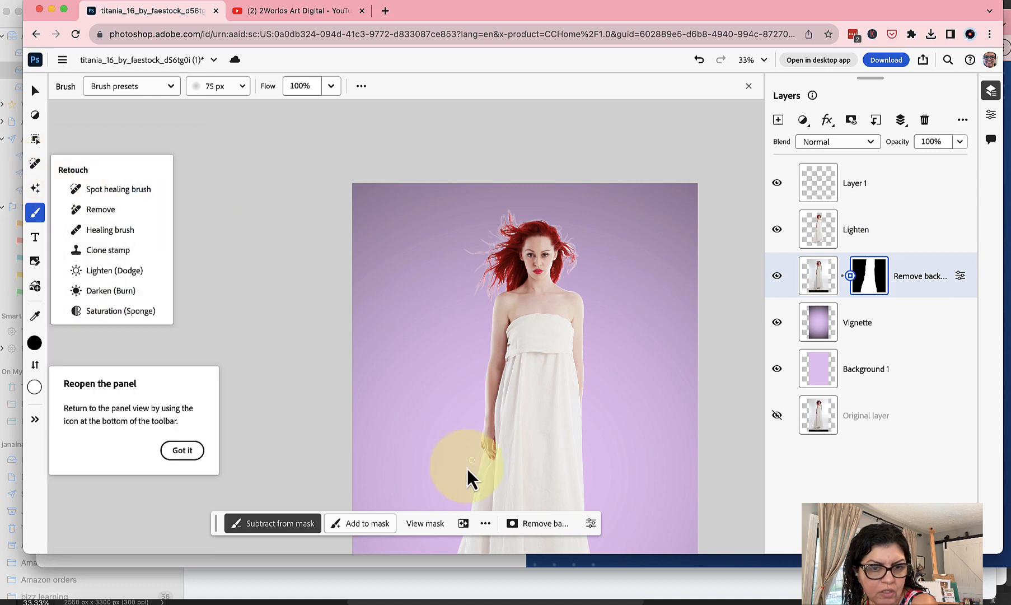
{"action": "key", "text": "super+plus"}
{"action": "key", "text": "super+plus"}
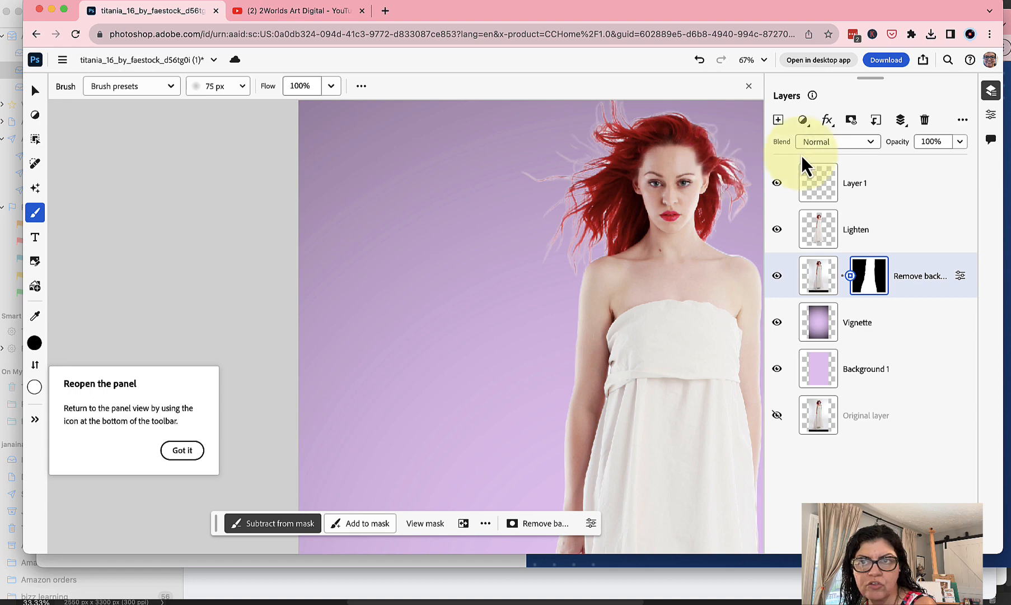
{"action": "scroll", "coordinate": [665, 263], "scroll_direction": "right", "scroll_amount": 5}
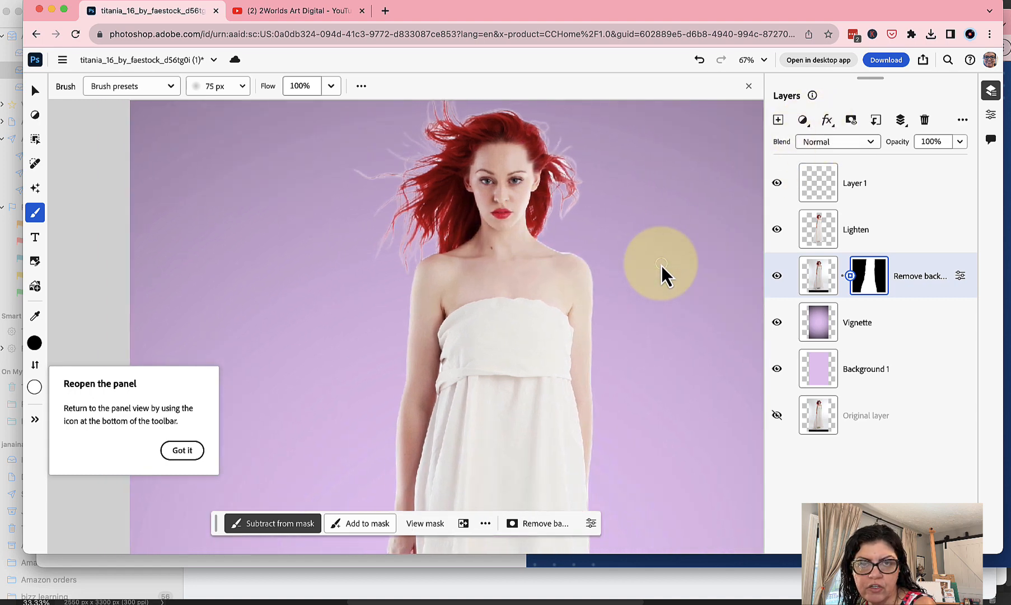
{"action": "key", "text": "super+minus"}
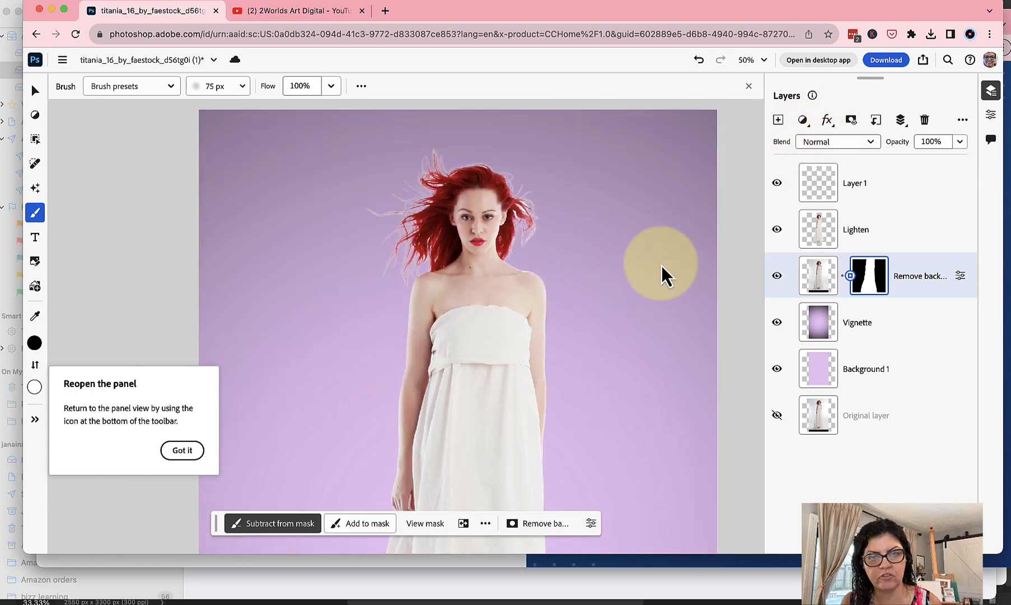
{"action": "key", "text": "super+minus"}
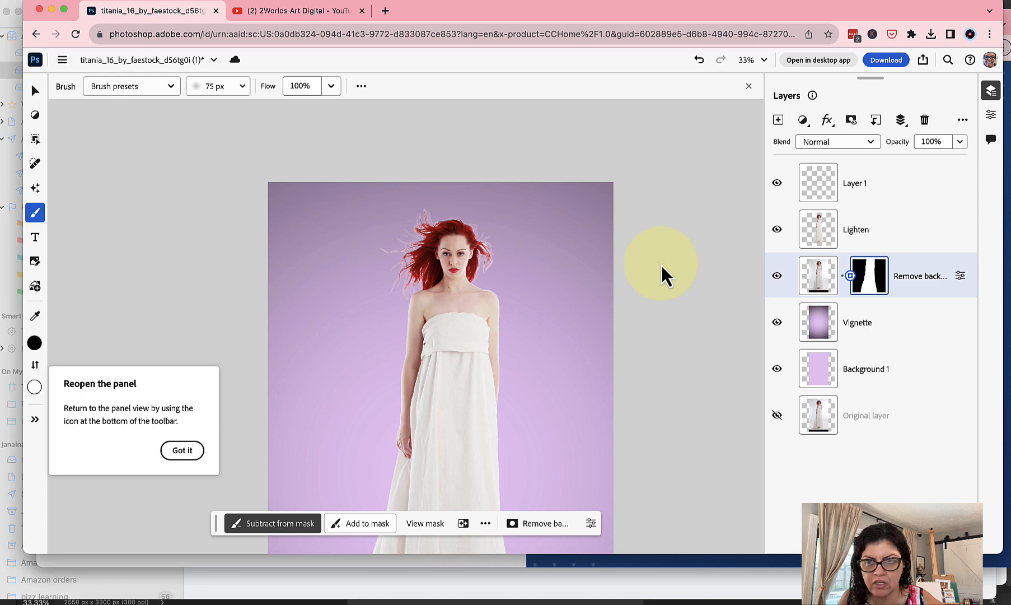
- Look through the Remove background layer's property categories and the available Retouch tools
{"action": "left_click", "coordinate": [960, 276]}
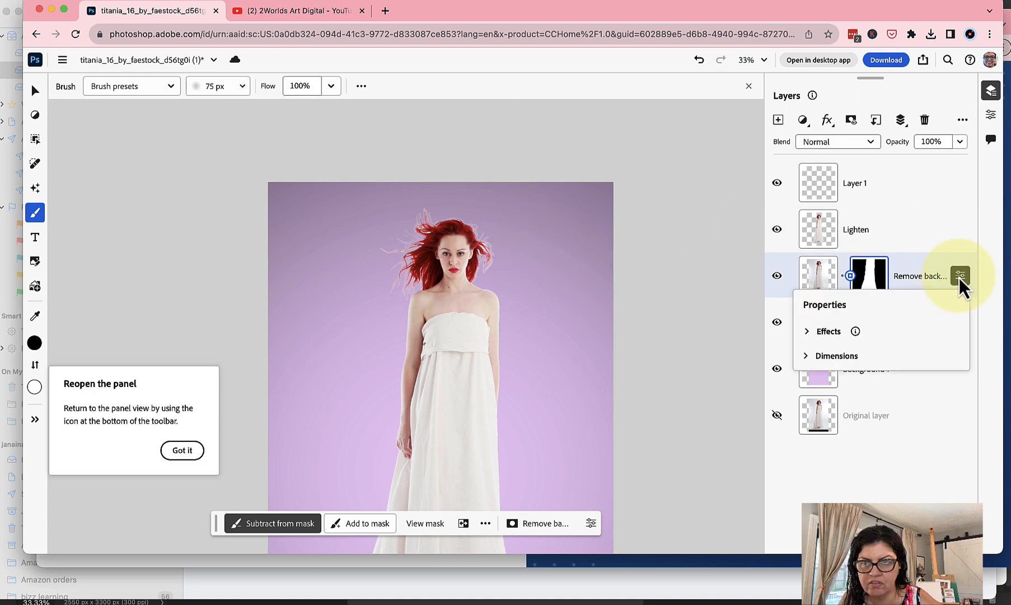
{"action": "left_click", "coordinate": [954, 282]}
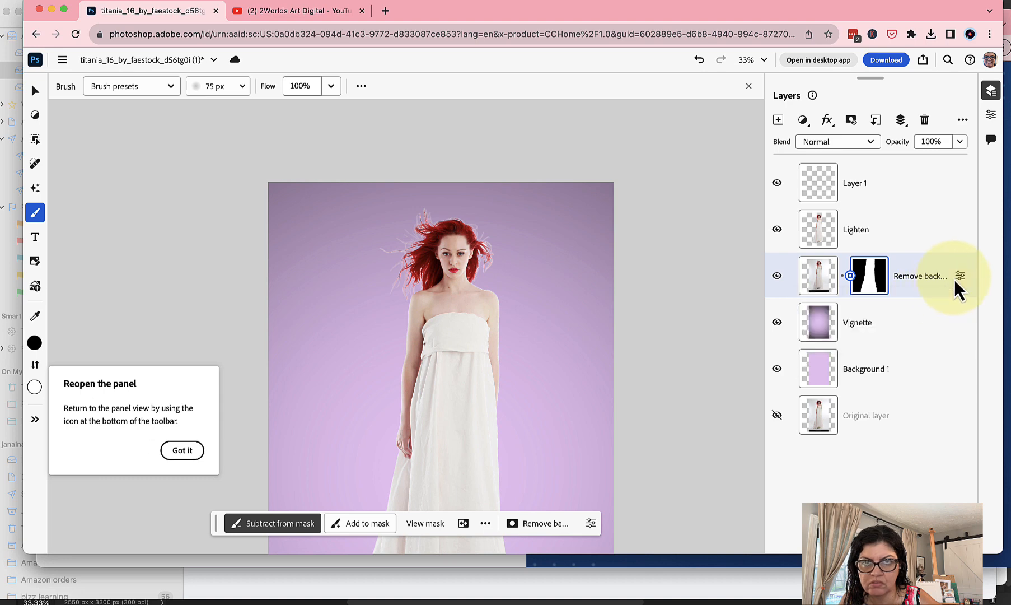
{"action": "left_click", "coordinate": [34, 164]}
{"action": "left_click", "coordinate": [34, 166]}
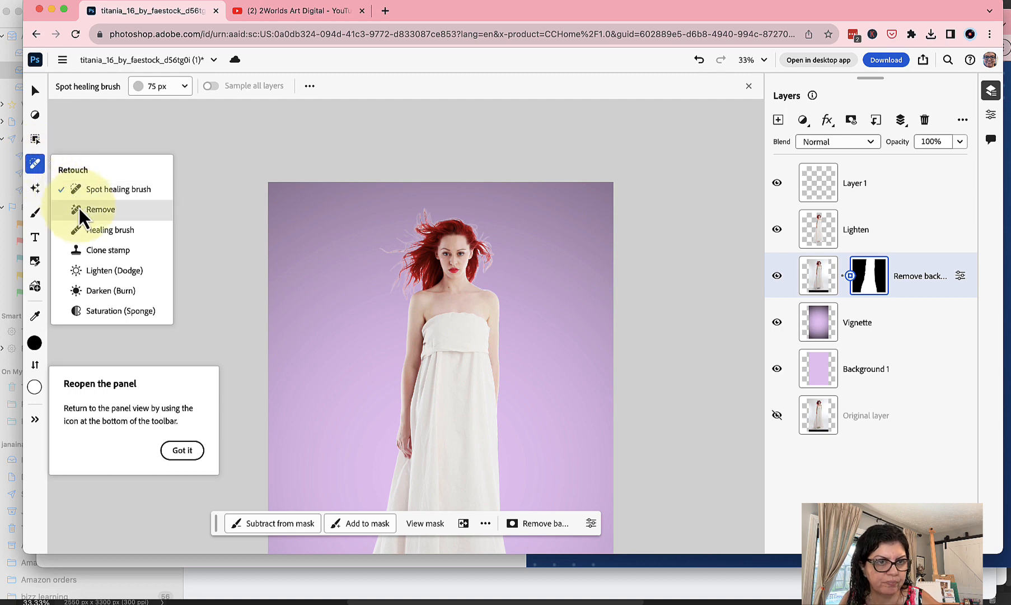
{"action": "left_click", "coordinate": [35, 190]}
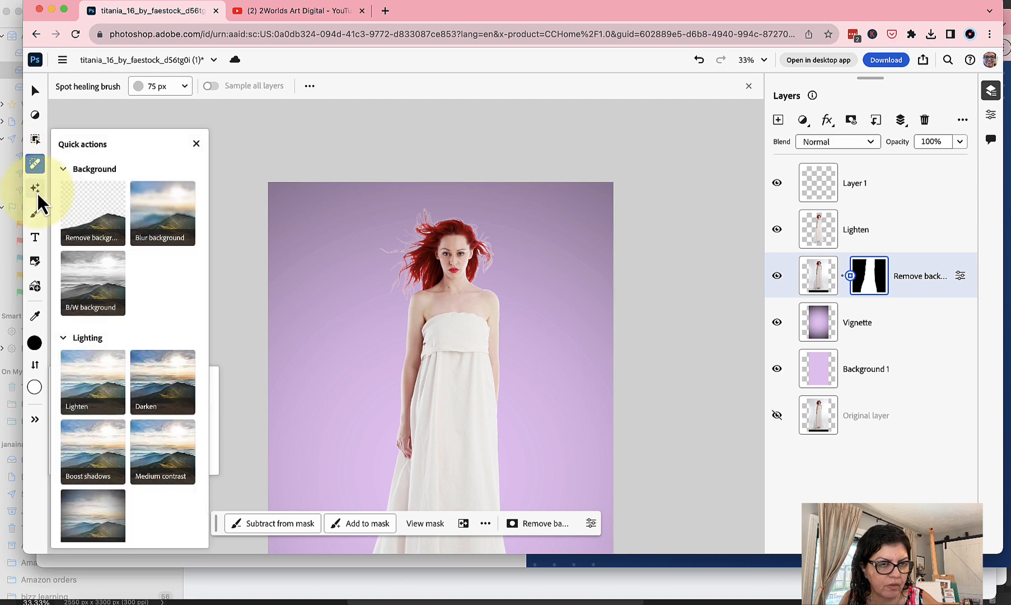
- Try Select subject on the woman and clear the resulting selection
{"action": "left_click", "coordinate": [36, 139]}
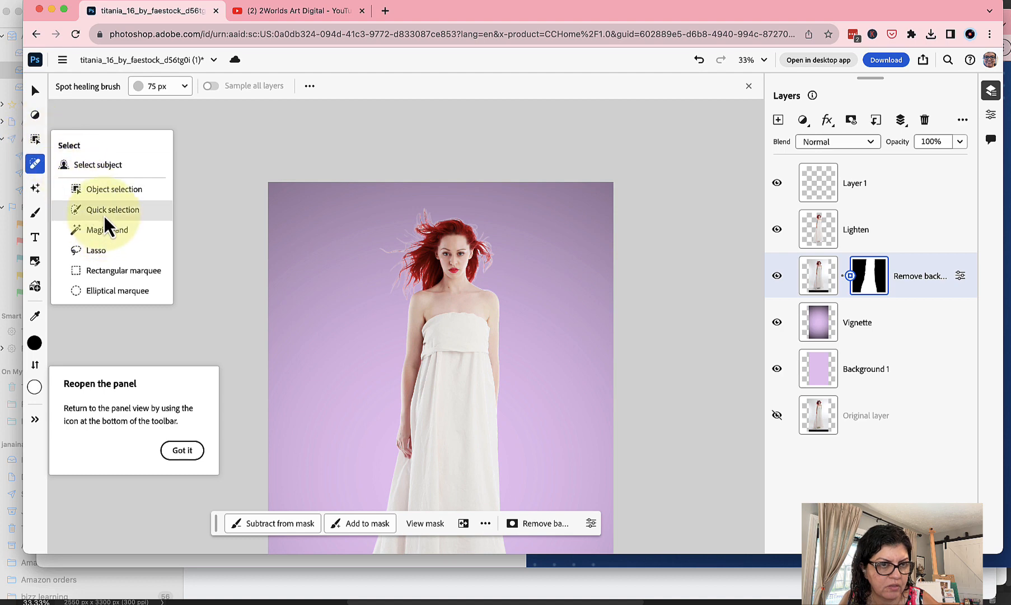
{"action": "left_click", "coordinate": [89, 165]}
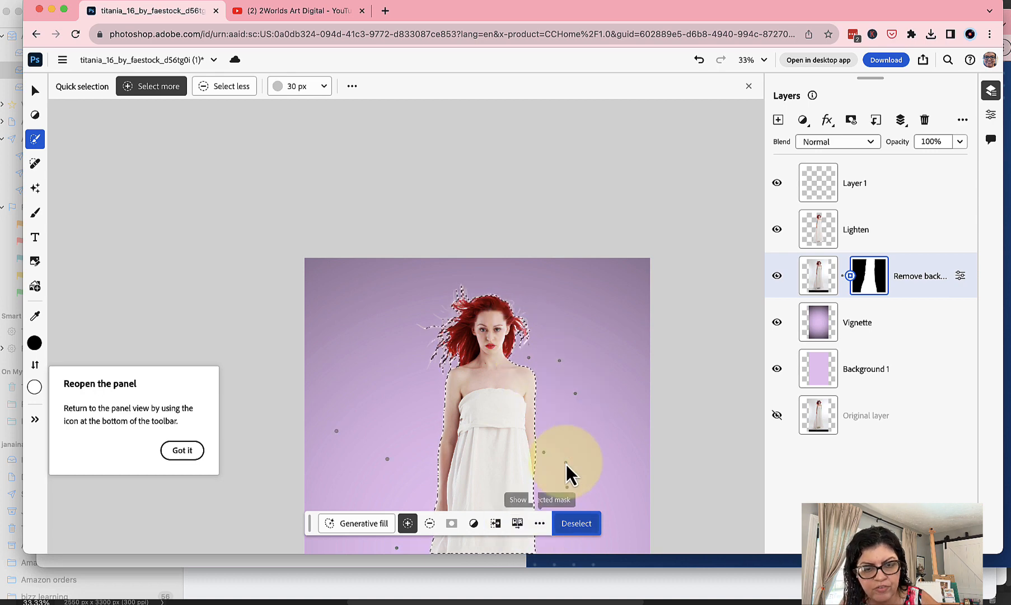
{"action": "left_click", "coordinate": [577, 524]}
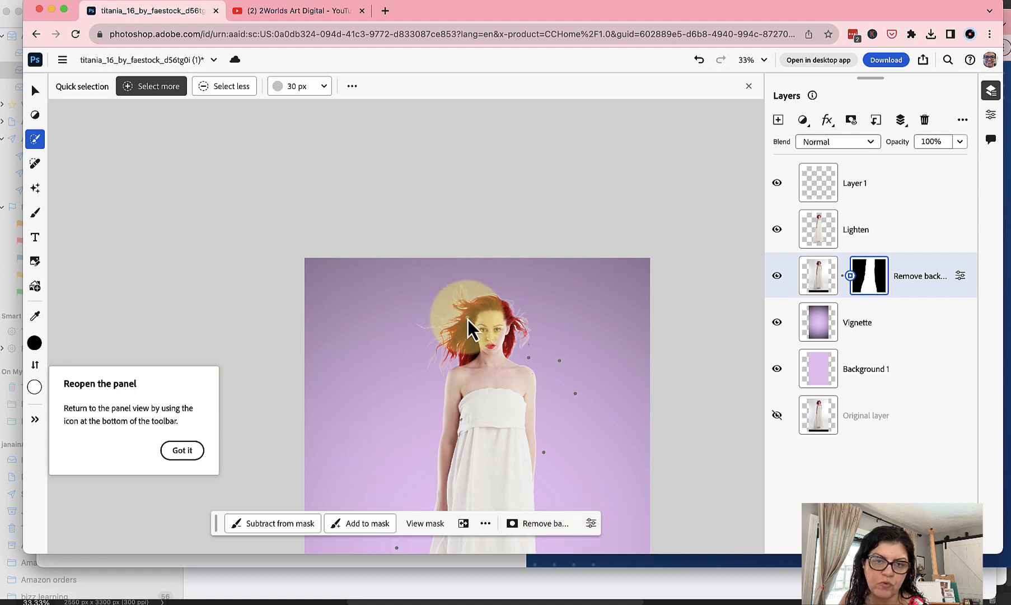
{"action": "scroll", "coordinate": [531, 355], "scroll_direction": "down", "scroll_amount": 3}
{"action": "scroll", "coordinate": [531, 355], "scroll_direction": "down", "scroll_amount": 3}
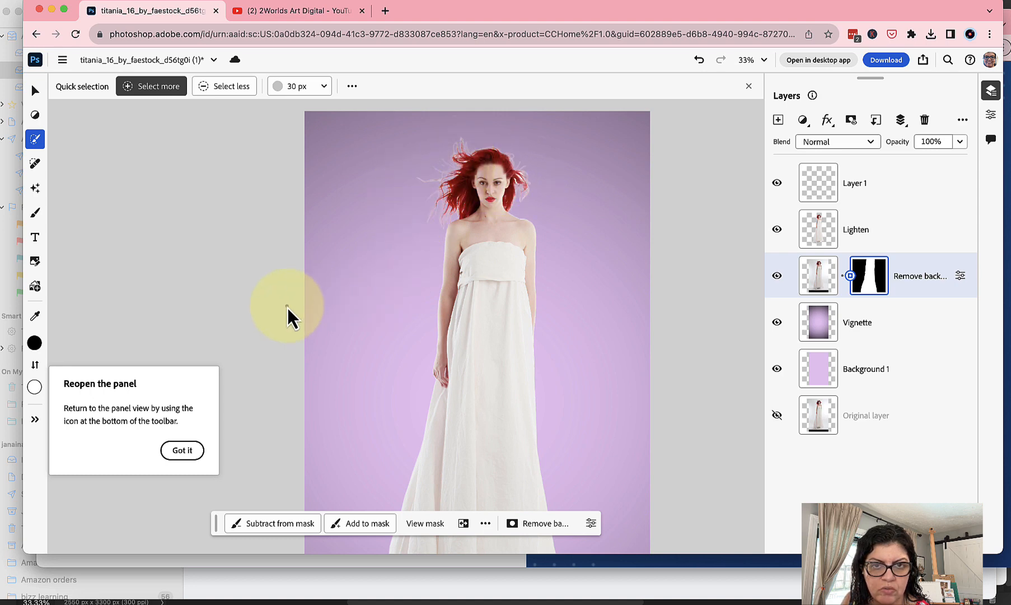
- Dismiss the tip about reopening the panel and rename the document as womaninwhitedress
{"action": "left_click", "coordinate": [180, 453]}
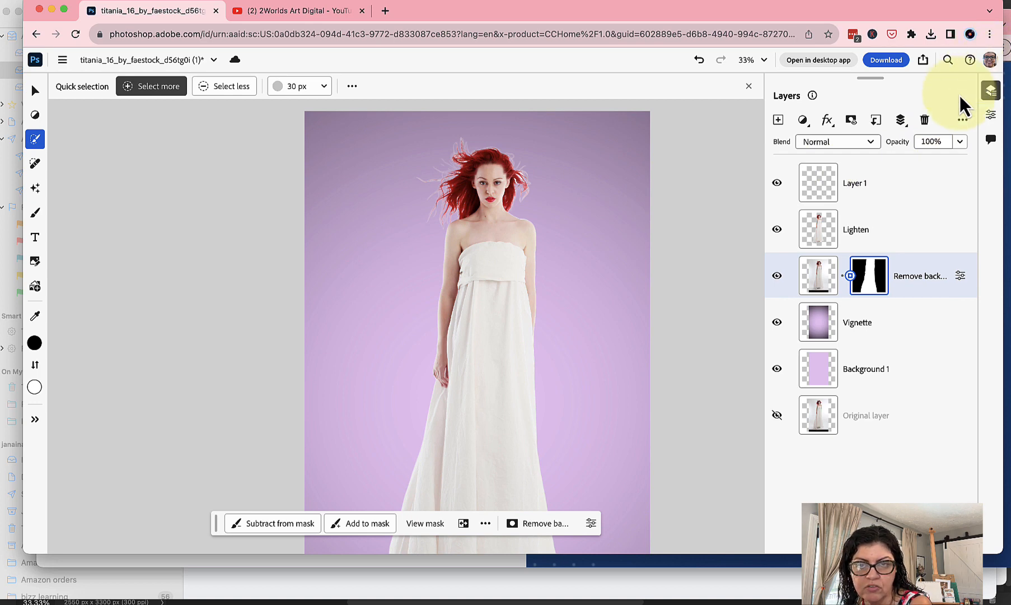
{"action": "left_click", "coordinate": [159, 62]}
{"action": "left_click", "coordinate": [128, 89]}
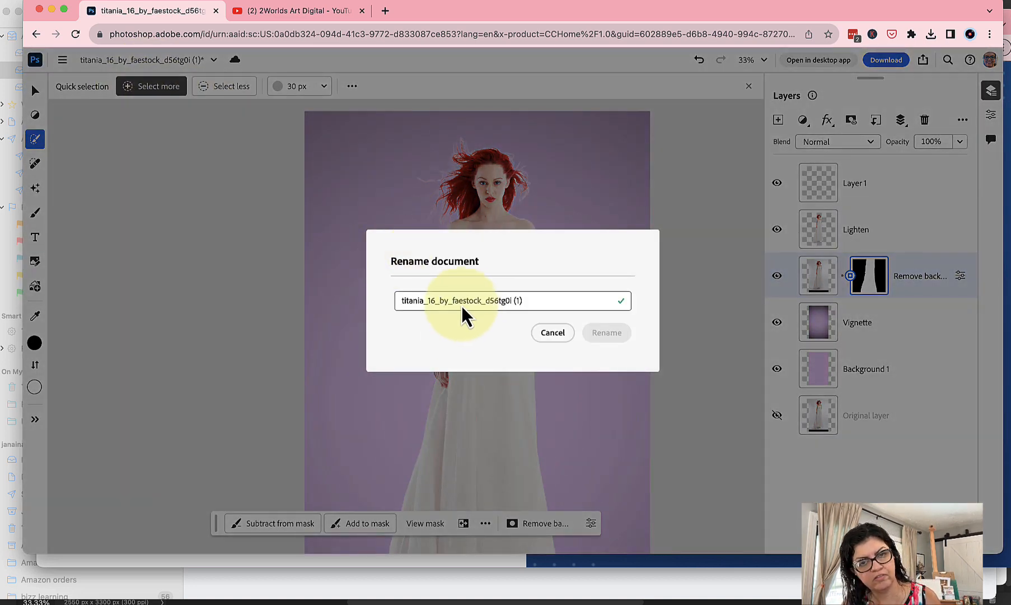
{"action": "left_click", "coordinate": [529, 304]}
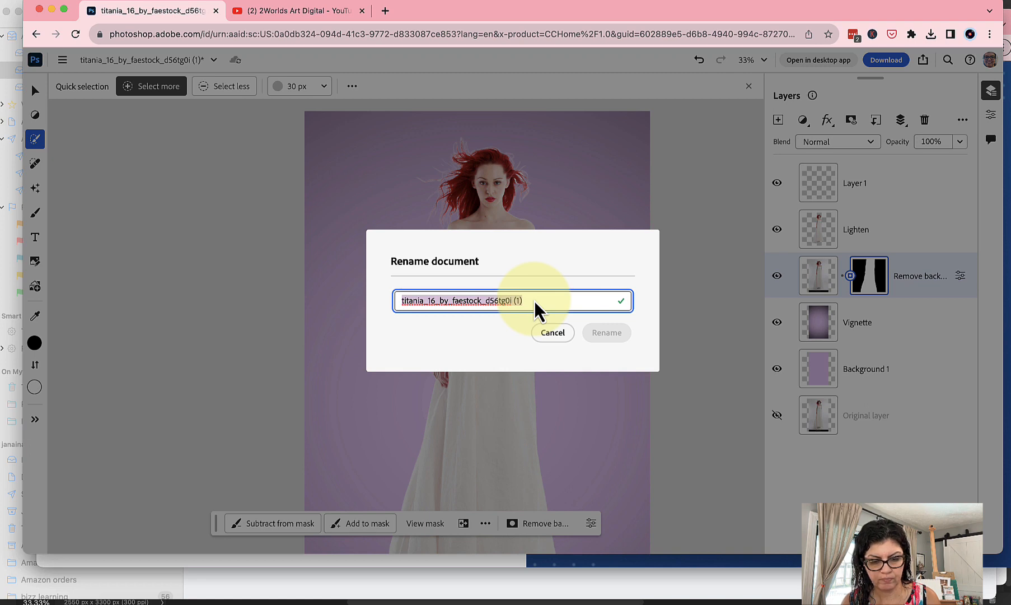
{"action": "type", "text": "womanin"}
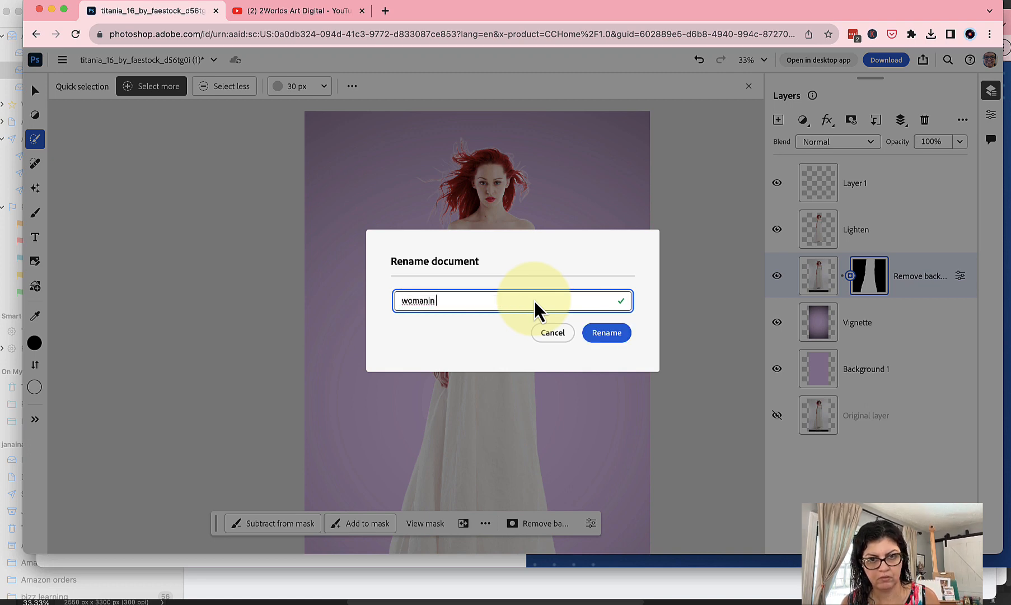
{"action": "type", "text": "white"}
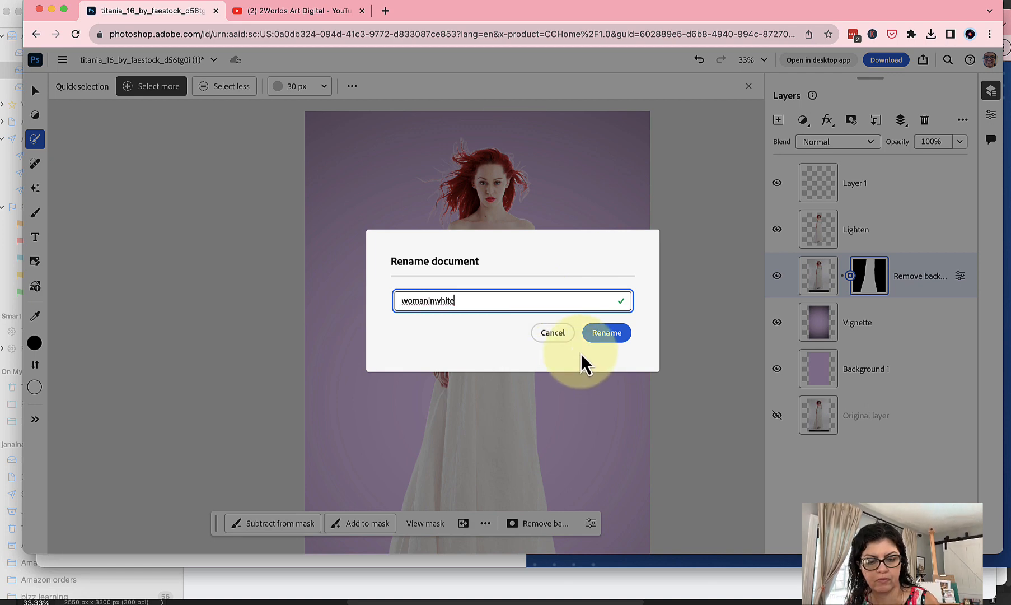
{"action": "type", "text": "dress"}
{"action": "left_click", "coordinate": [619, 337]}
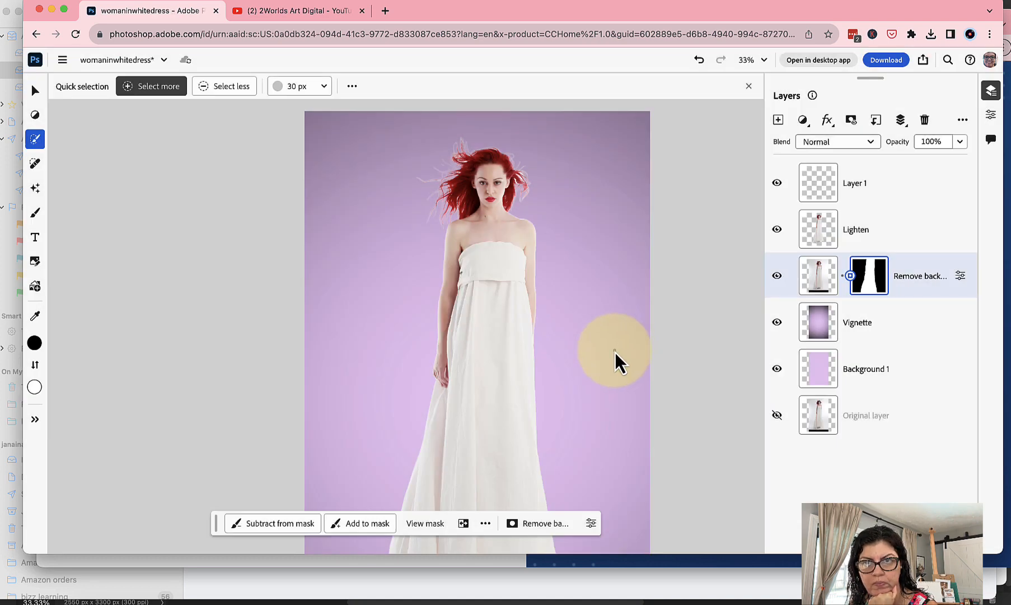
- Try to leave for the home page, stay in the document and check its cloud save status
{"action": "left_click", "coordinate": [34, 64]}
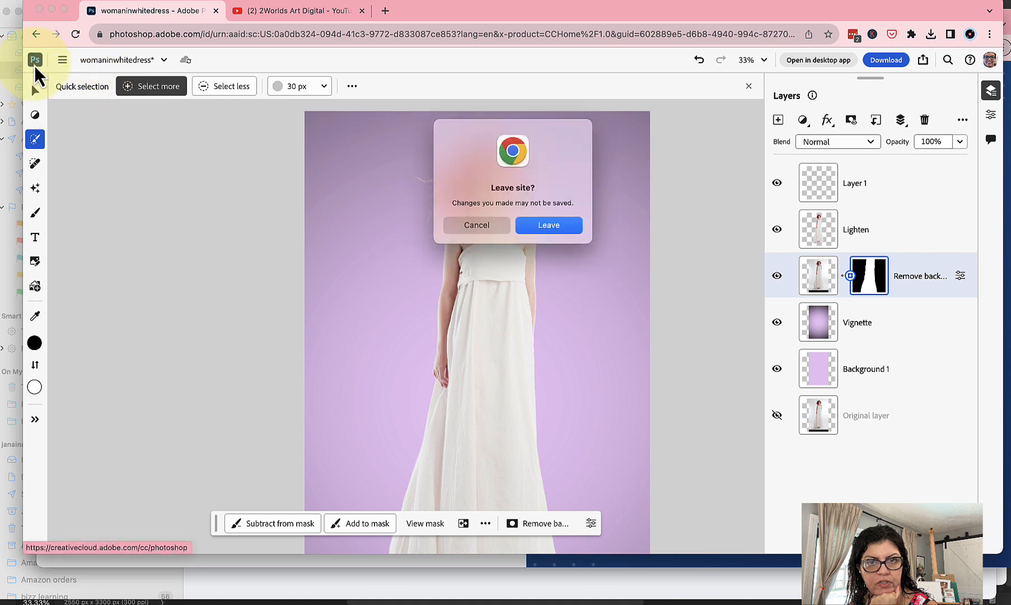
{"action": "left_click", "coordinate": [473, 225]}
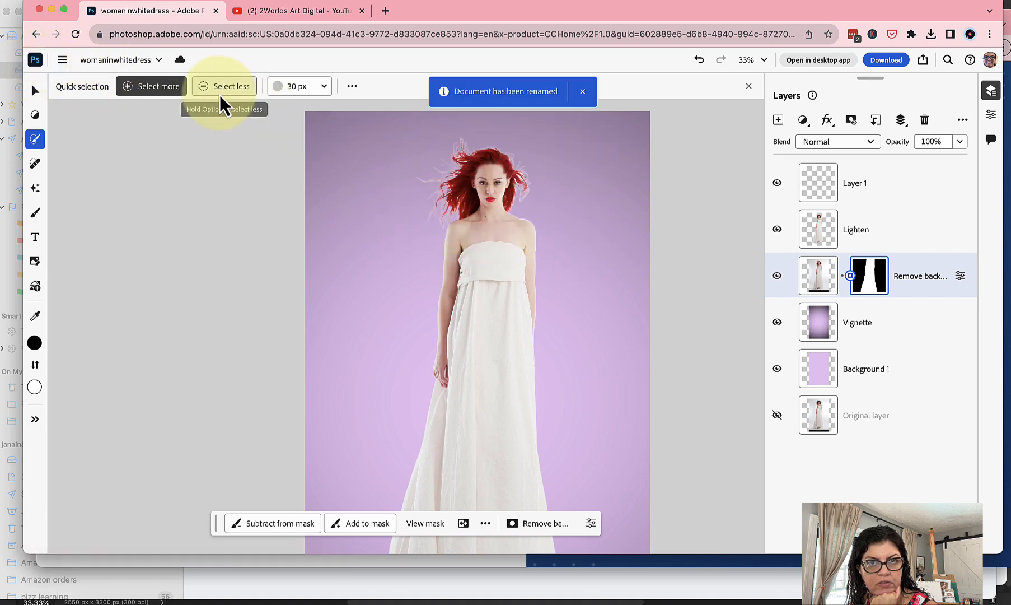
{"action": "left_click", "coordinate": [182, 60]}
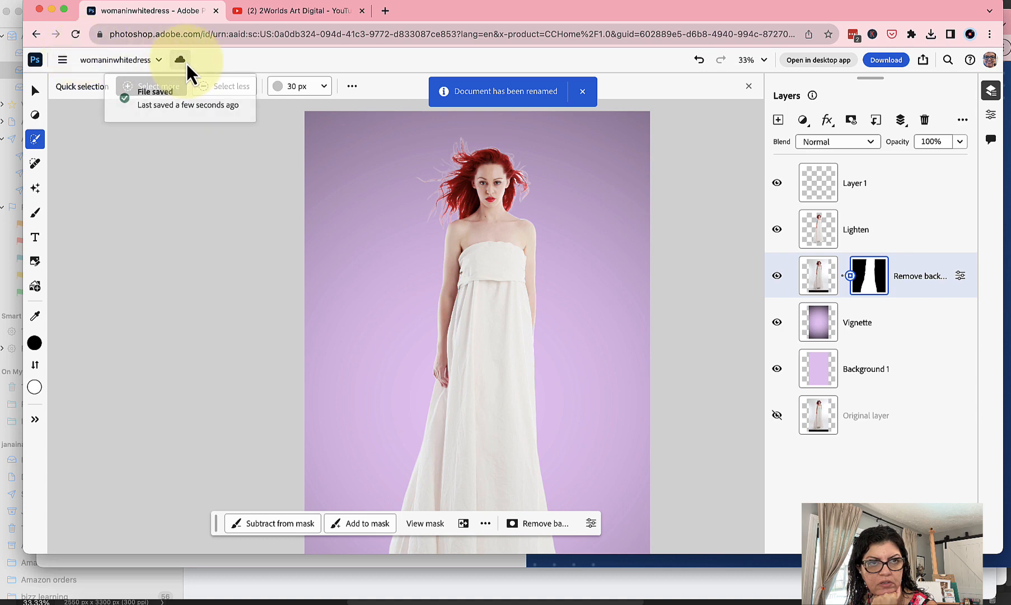
{"action": "left_click", "coordinate": [60, 65]}
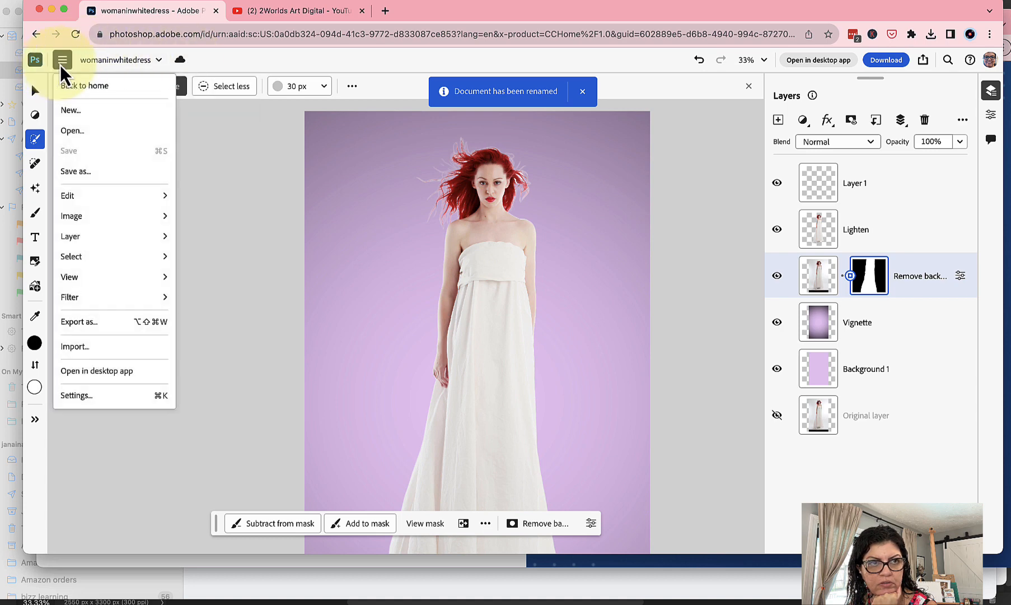
{"action": "left_click", "coordinate": [104, 177]}
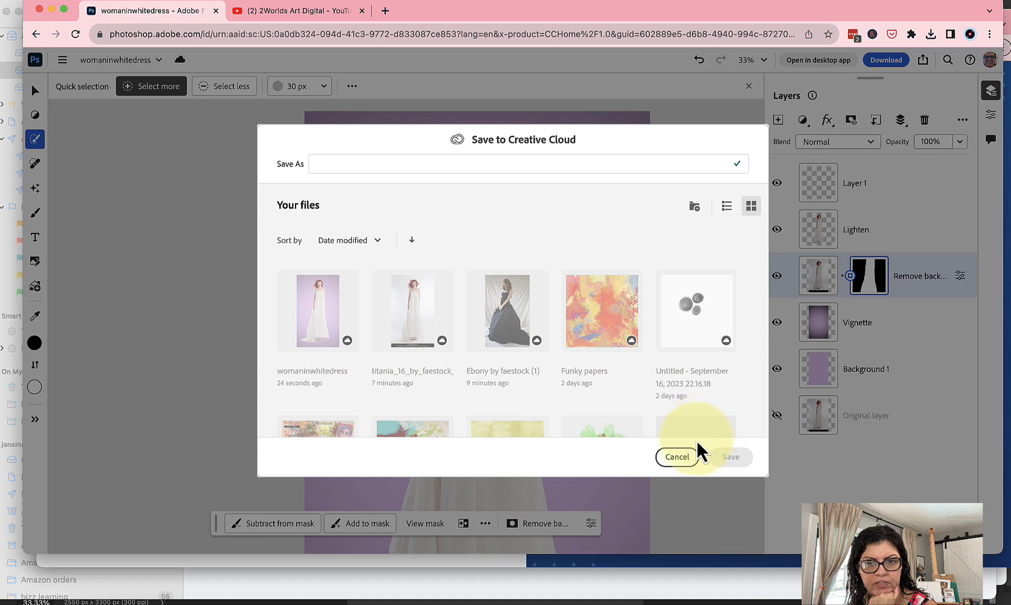
{"action": "left_click", "coordinate": [675, 461]}
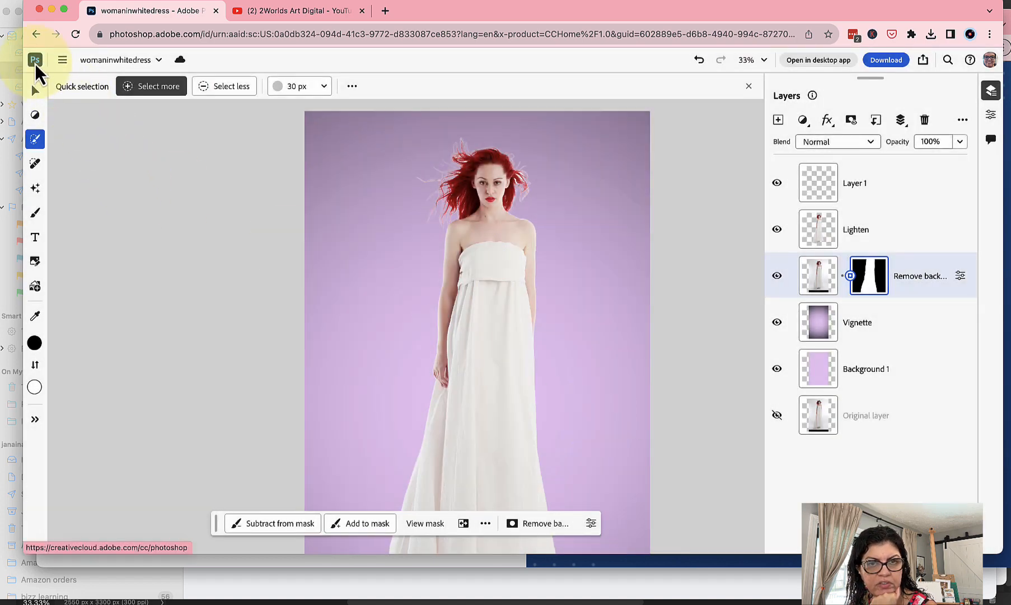
- Return to the Photoshop home page and browse its tutorials, quick actions and recent files
{"action": "mouse_move", "coordinate": [35, 63]}
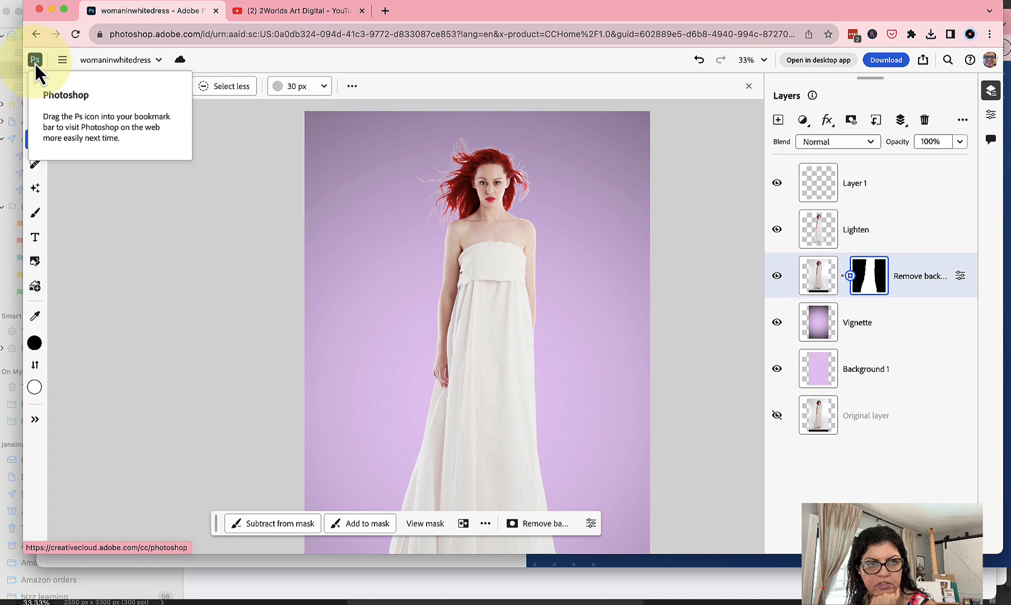
{"action": "left_click", "coordinate": [34, 63]}
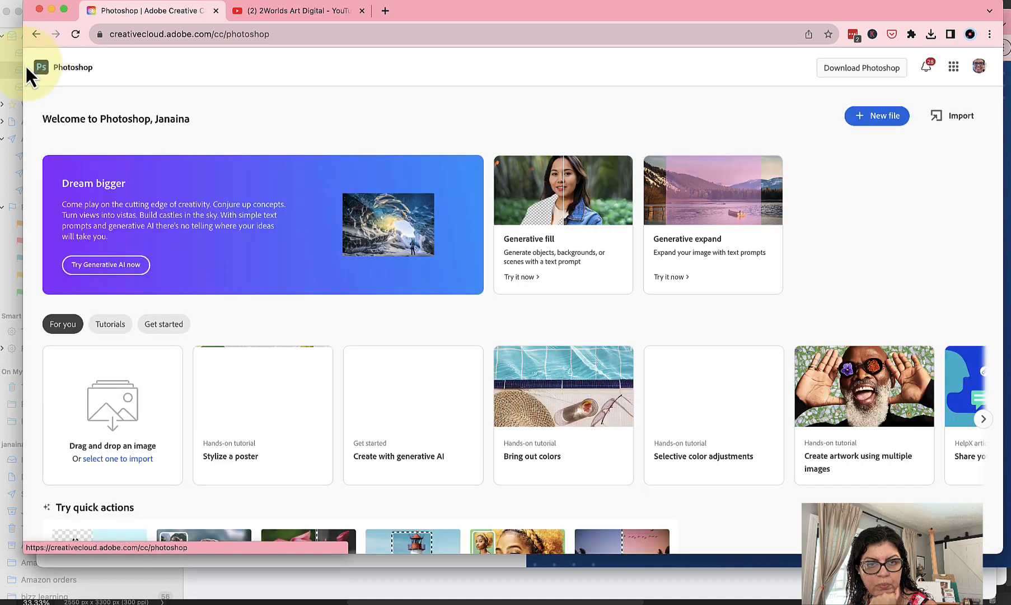
{"action": "scroll", "coordinate": [576, 337], "scroll_direction": "down", "scroll_amount": 3}
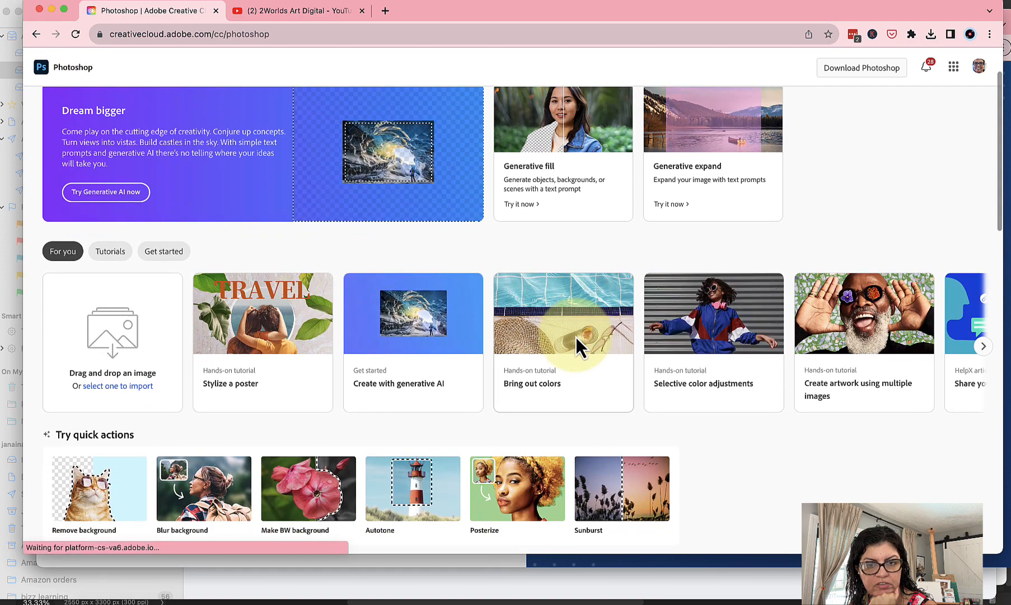
{"action": "scroll", "coordinate": [576, 337], "scroll_direction": "up", "scroll_amount": 3}
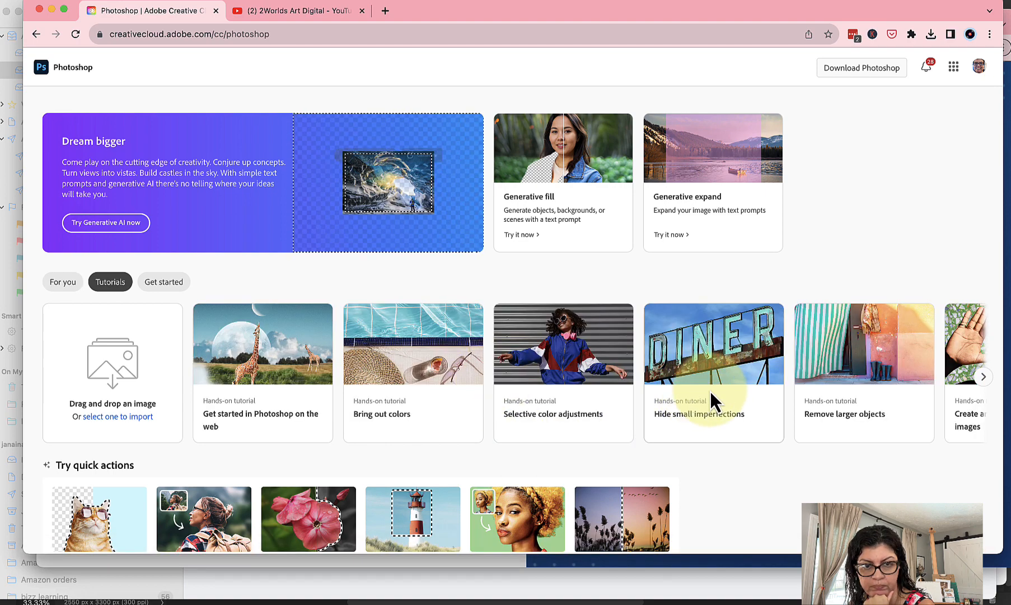
{"action": "scroll", "coordinate": [789, 392], "scroll_direction": "down", "scroll_amount": 6}
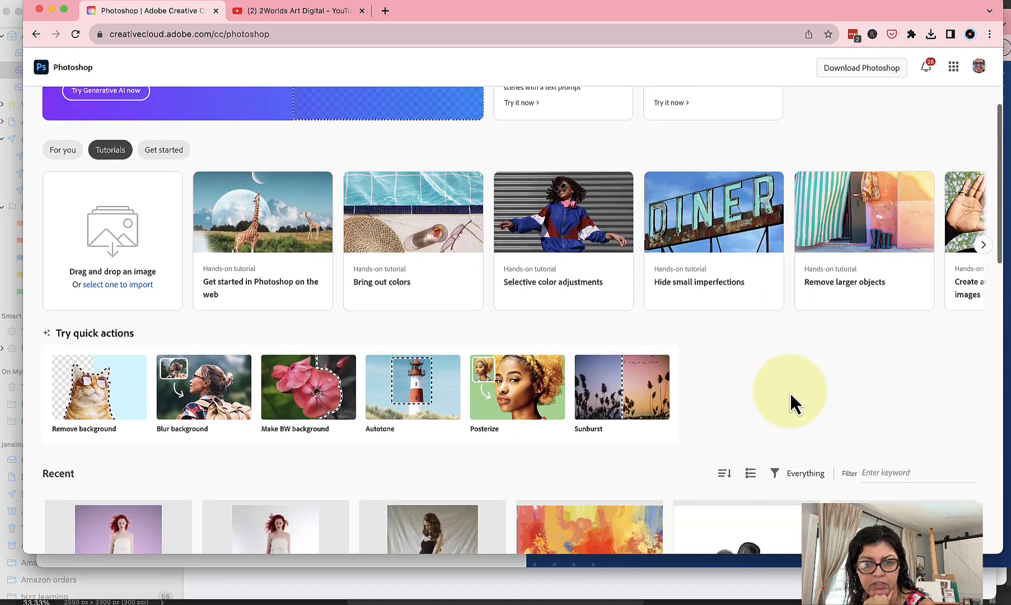
{"action": "scroll", "coordinate": [790, 392], "scroll_direction": "up", "scroll_amount": 4}
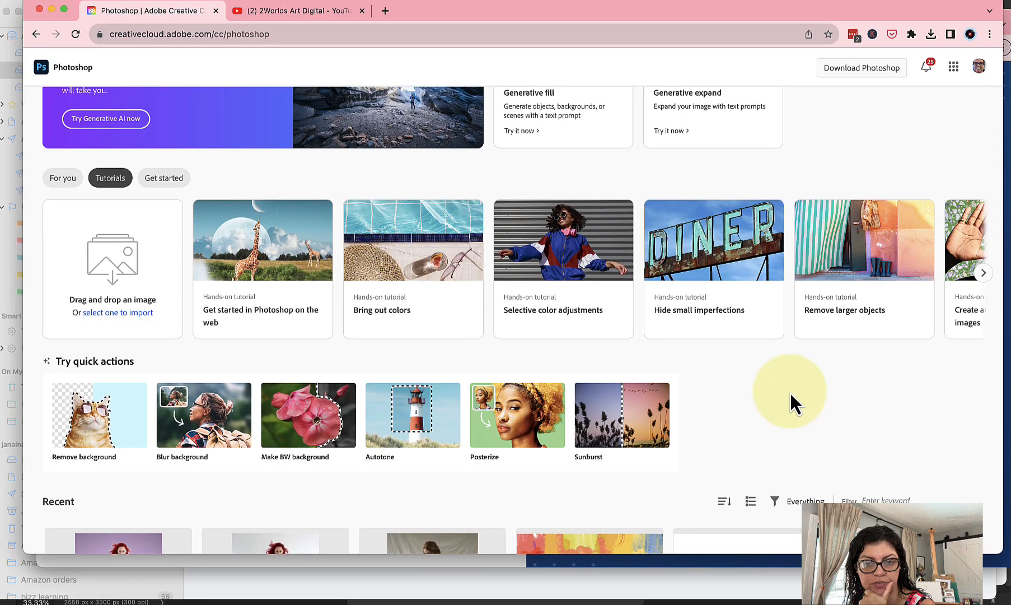
{"action": "scroll", "coordinate": [790, 392], "scroll_direction": "up", "scroll_amount": 3}
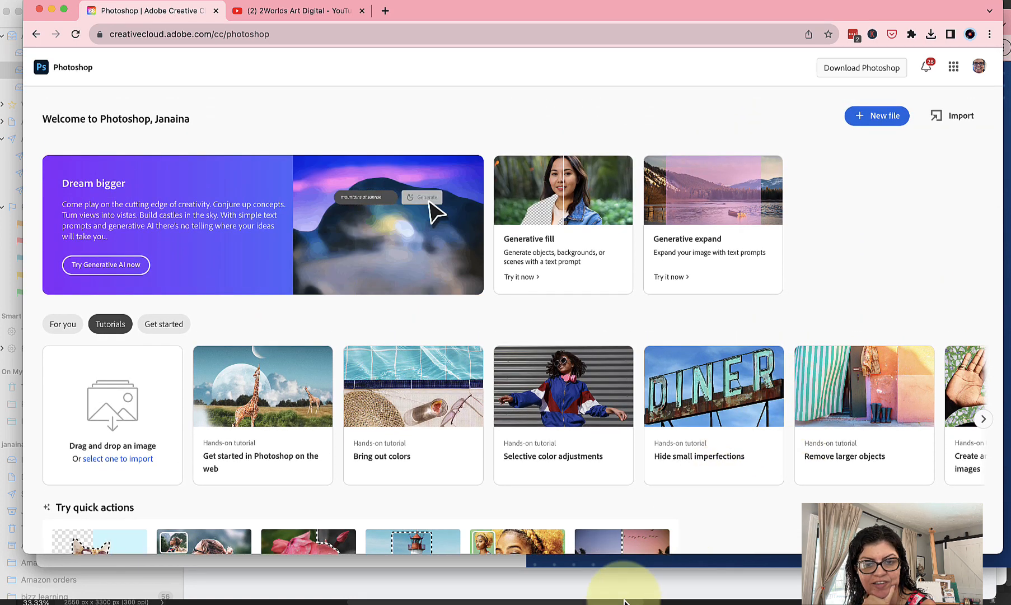
{"action": "right_click", "coordinate": [514, 600]}
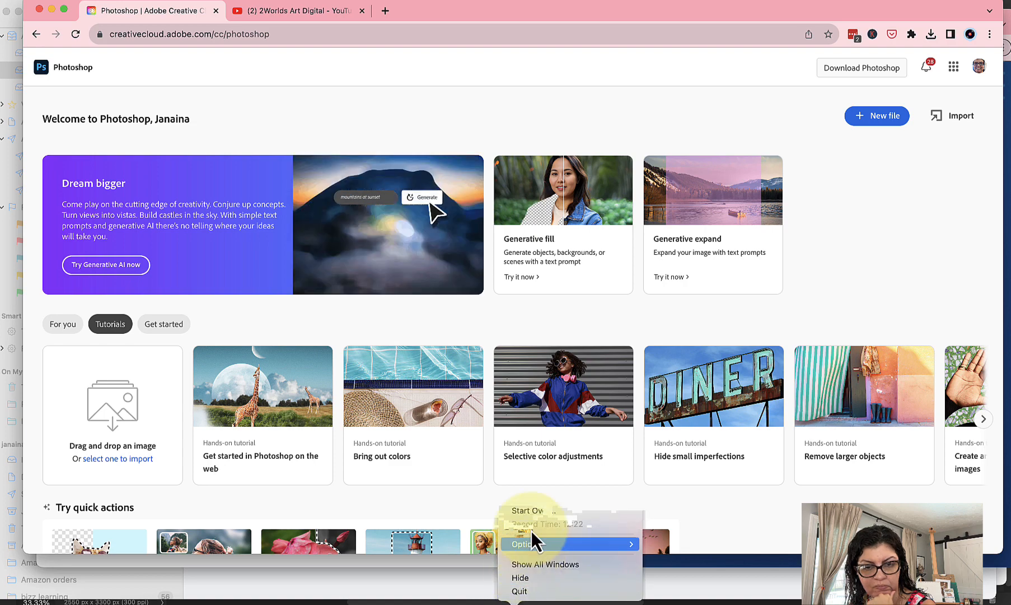